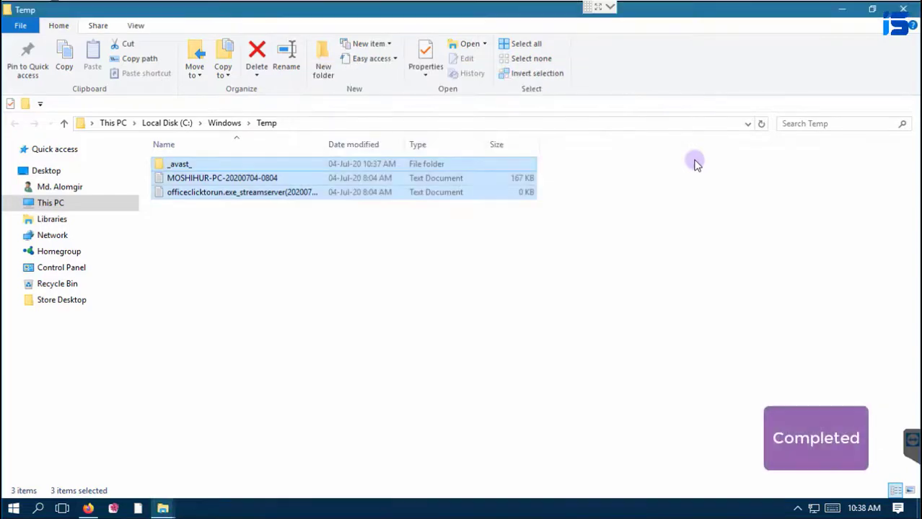
Close the Windows Temp folder and open the user's temporary files folder by running %temp%
left_click(904, 10)
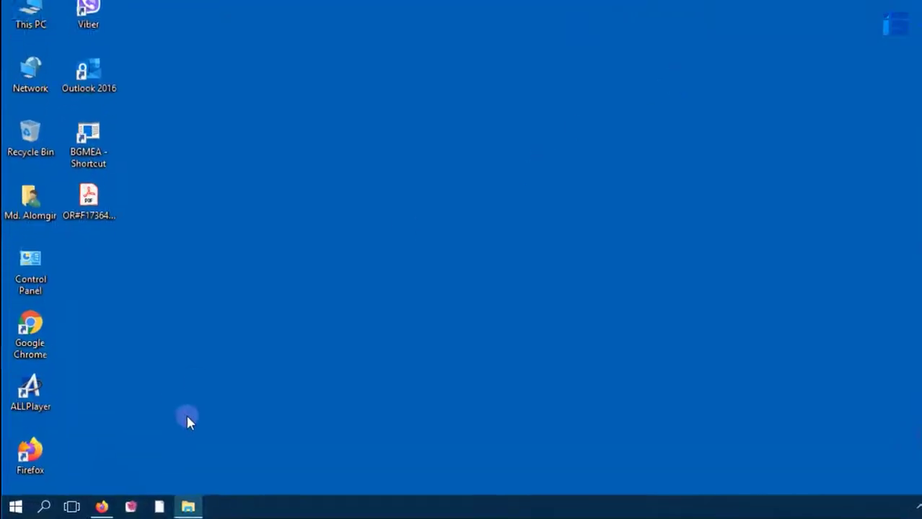
right_click(26, 506)
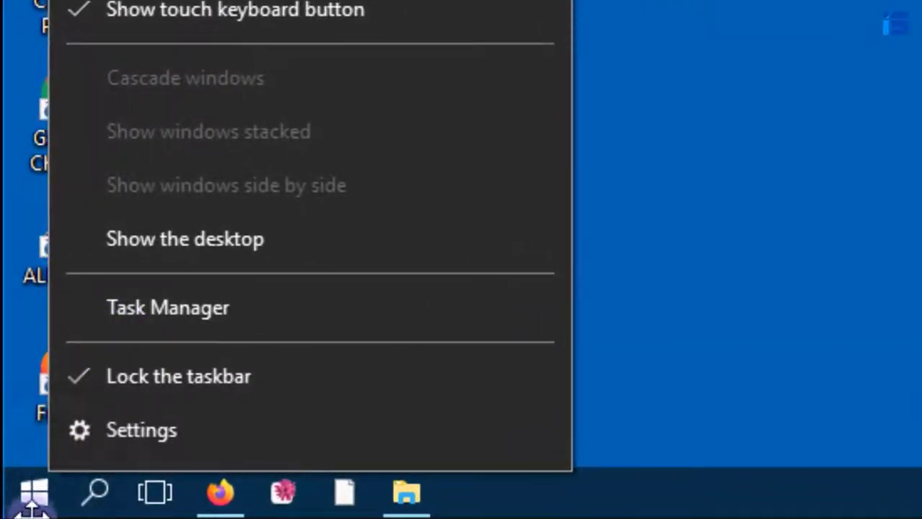
right_click(36, 496)
left_click(116, 337)
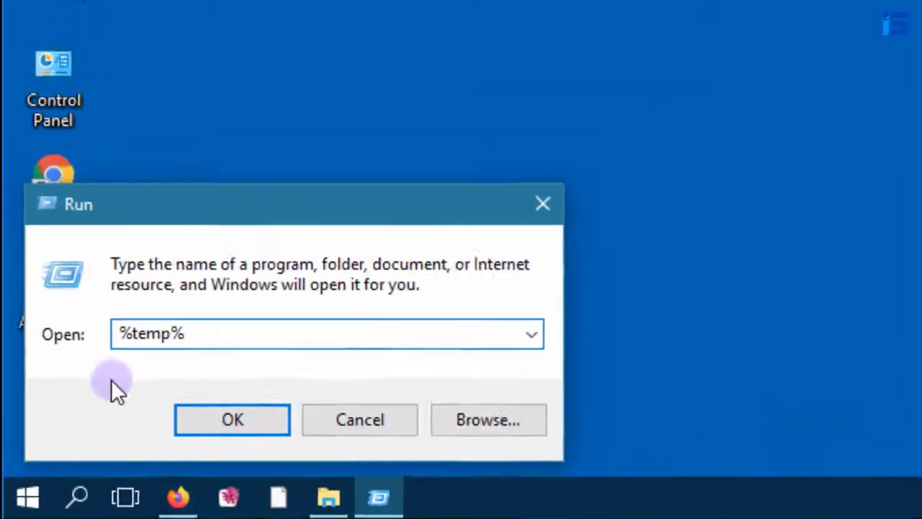
left_click(287, 396)
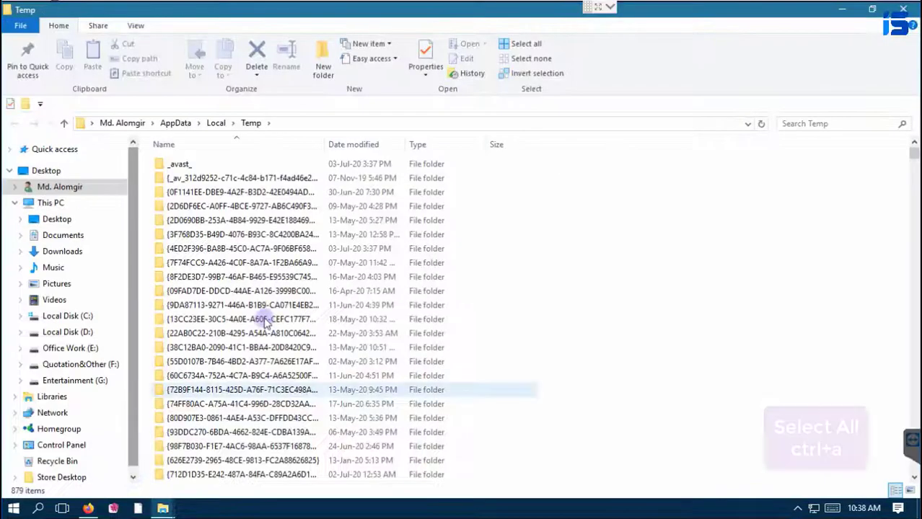
Delete all items in the user's Temp folder, granting administrator permission for all current items and skipping files in use, and close the folder
left_click(263, 319)
key("ctrl+a")
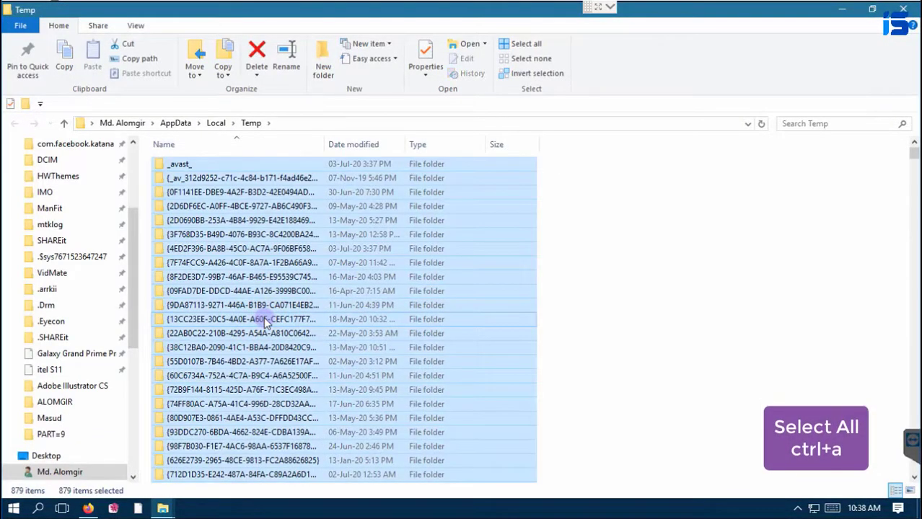
right_click(264, 317)
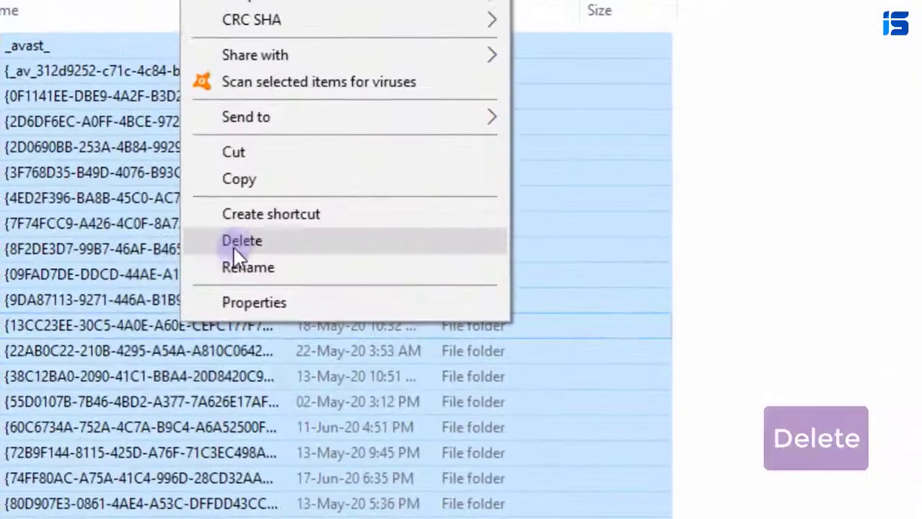
left_click(287, 276)
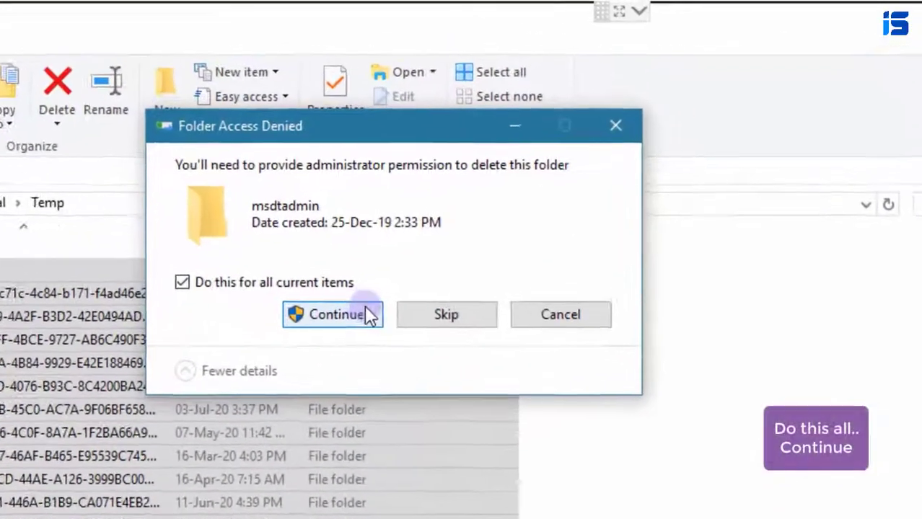
left_click(444, 192)
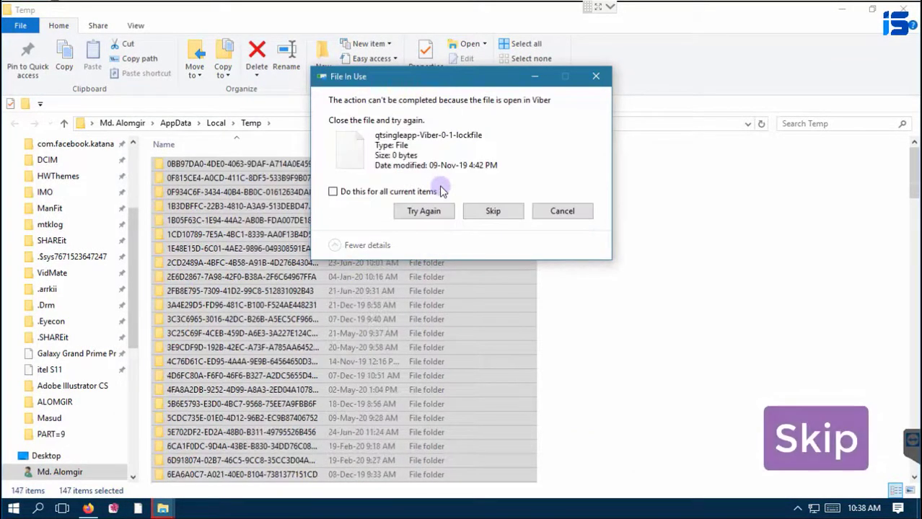
left_click(473, 215)
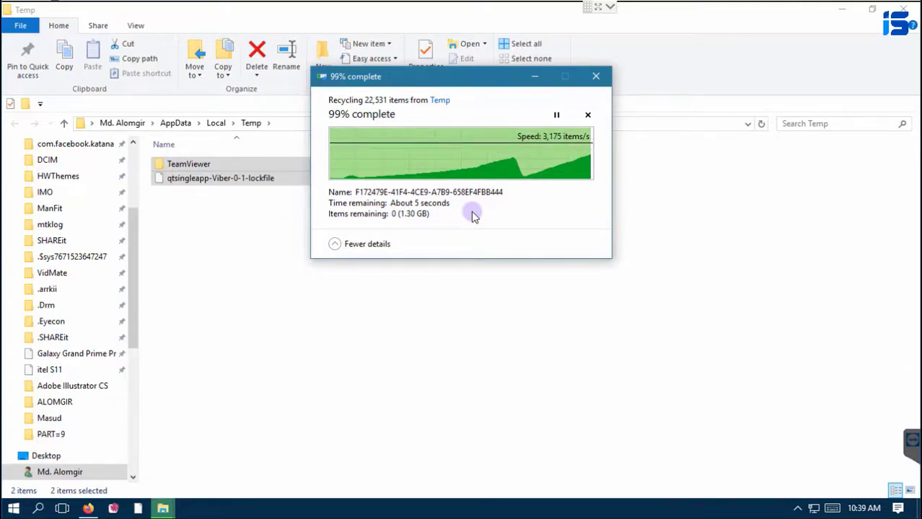
left_click(595, 77)
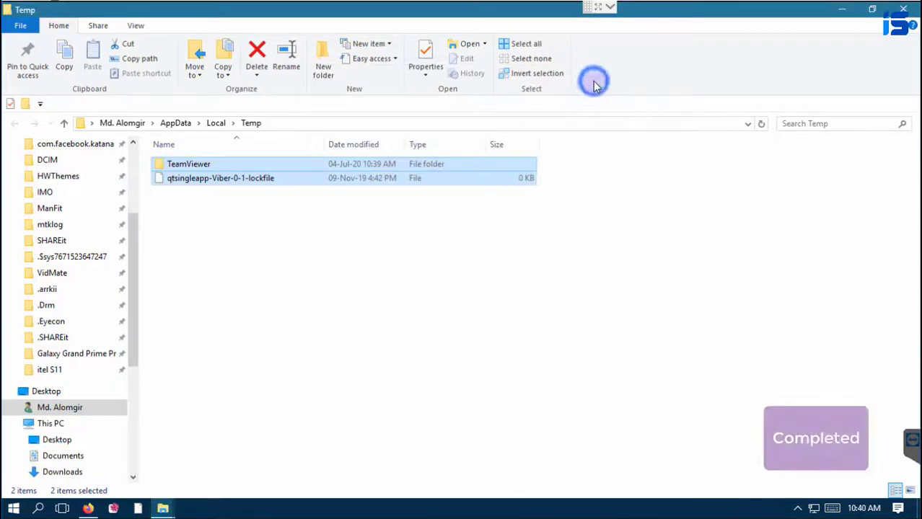
left_click(912, 14)
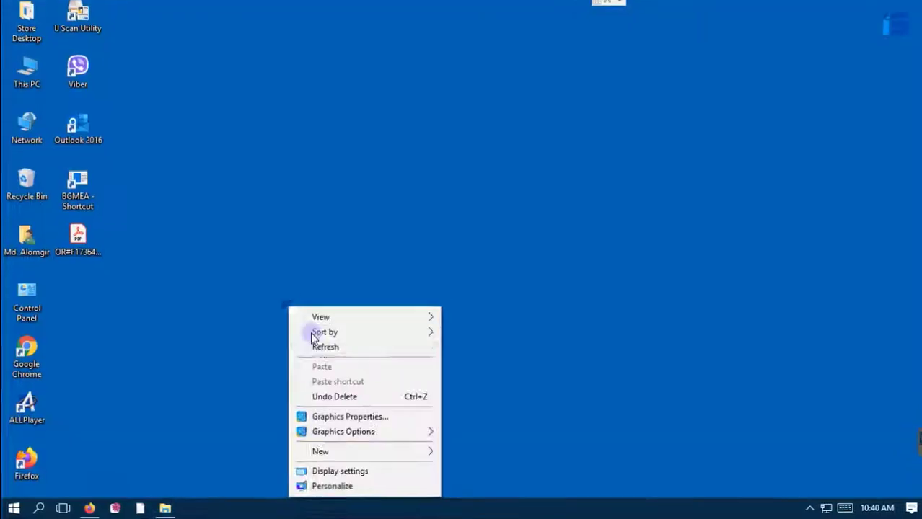
Refresh the desktop and open the Recent folder by running the command recent
left_click(324, 346)
right_click(16, 507)
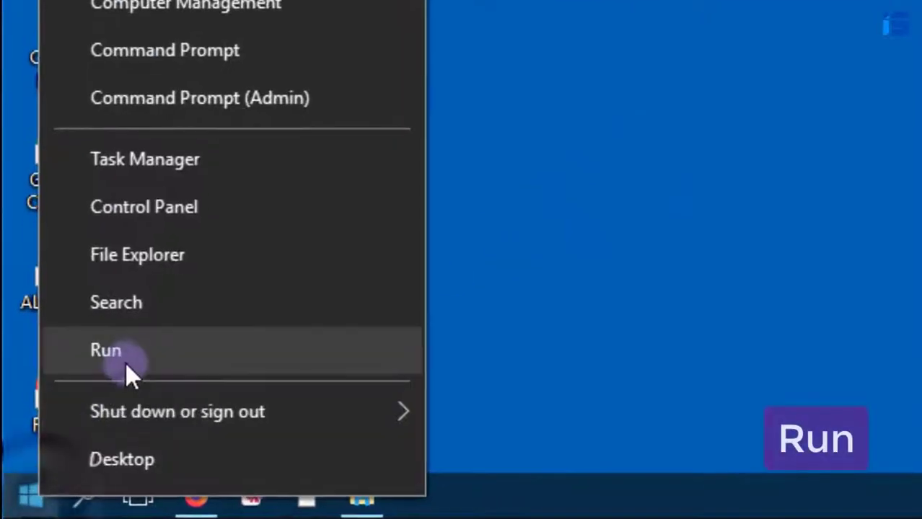
left_click(126, 363)
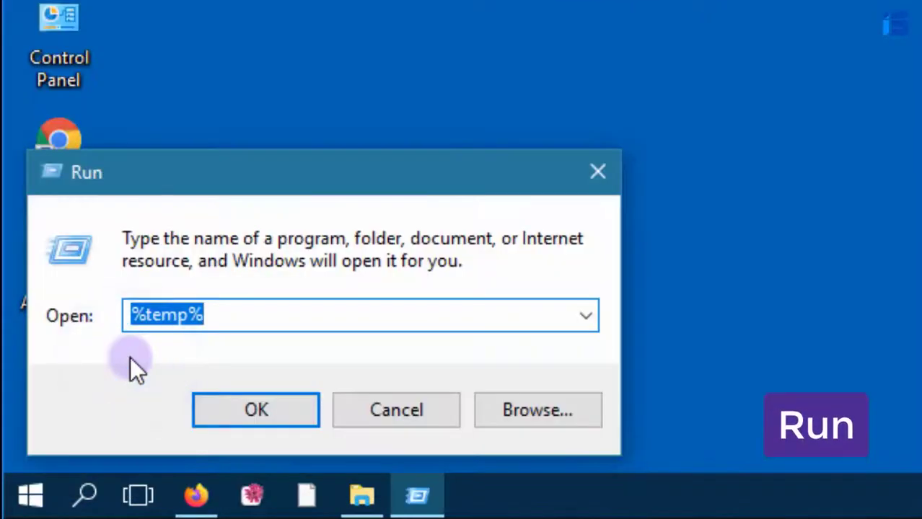
type("te")
key("BackSpace")
key("BackSpace")
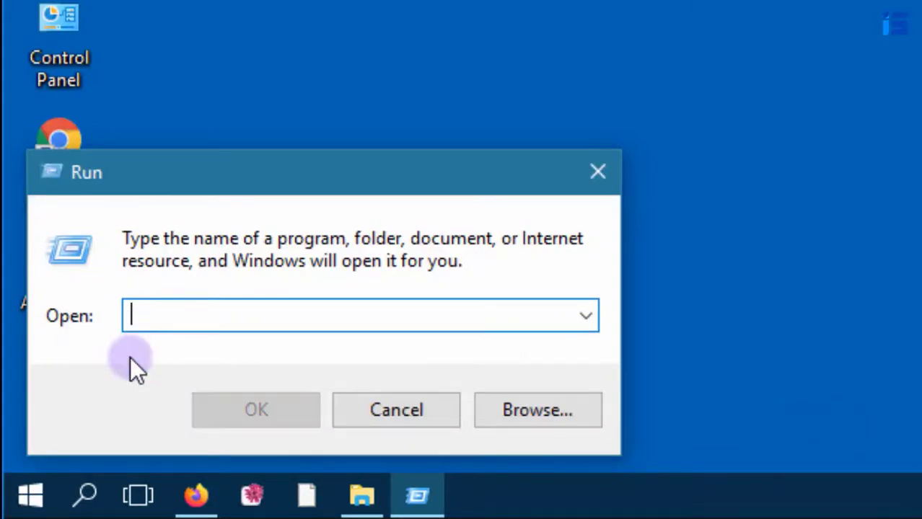
type("recent")
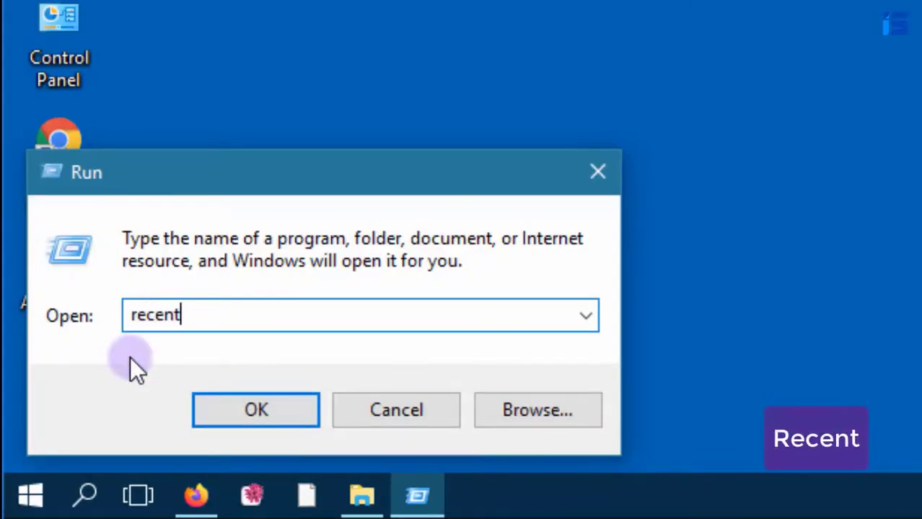
left_click(208, 418)
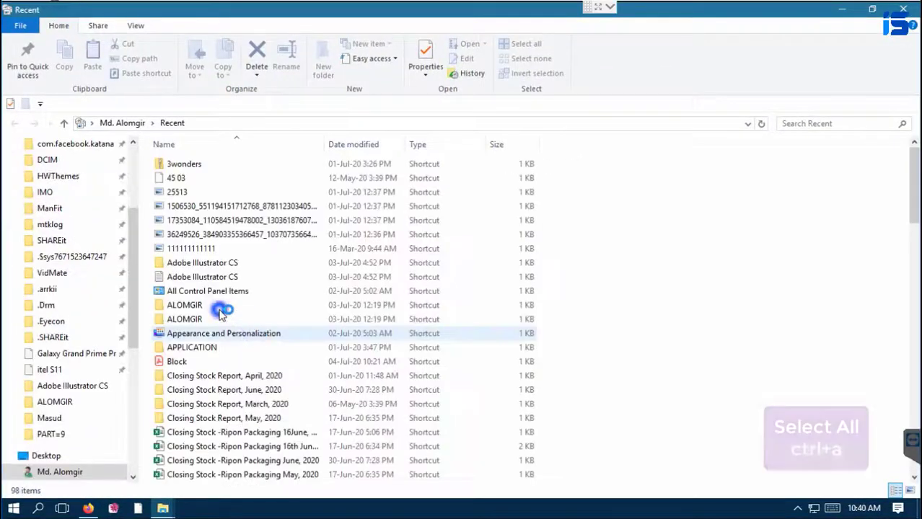
Delete all shortcuts in the Recent folder and close its window
left_click(220, 312)
key("ctrl+a")
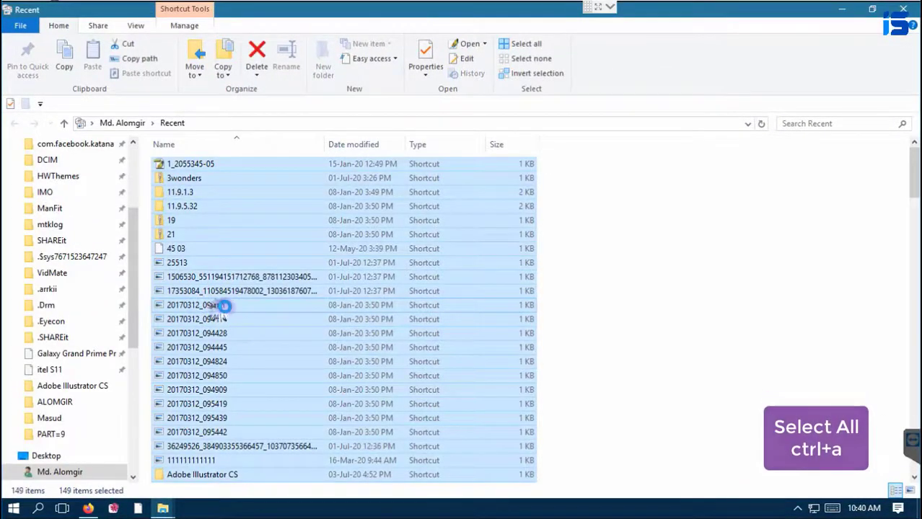
right_click(224, 306)
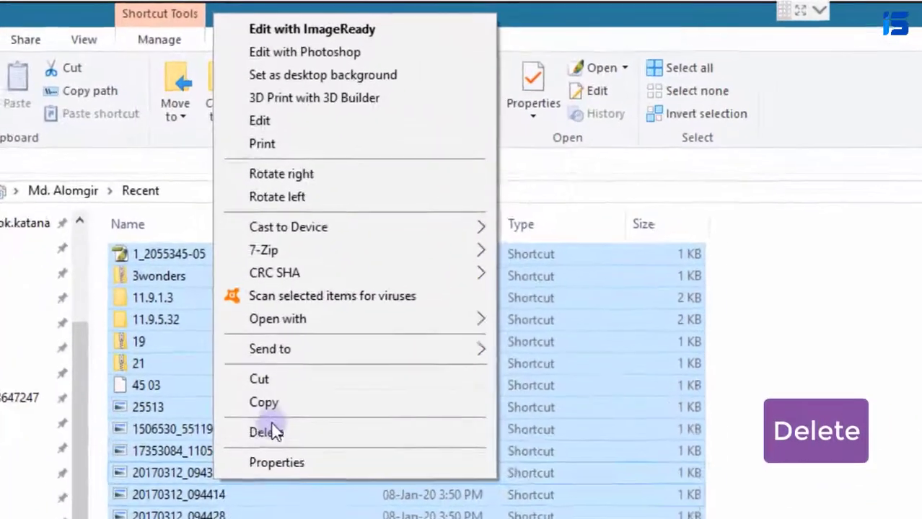
left_click(258, 277)
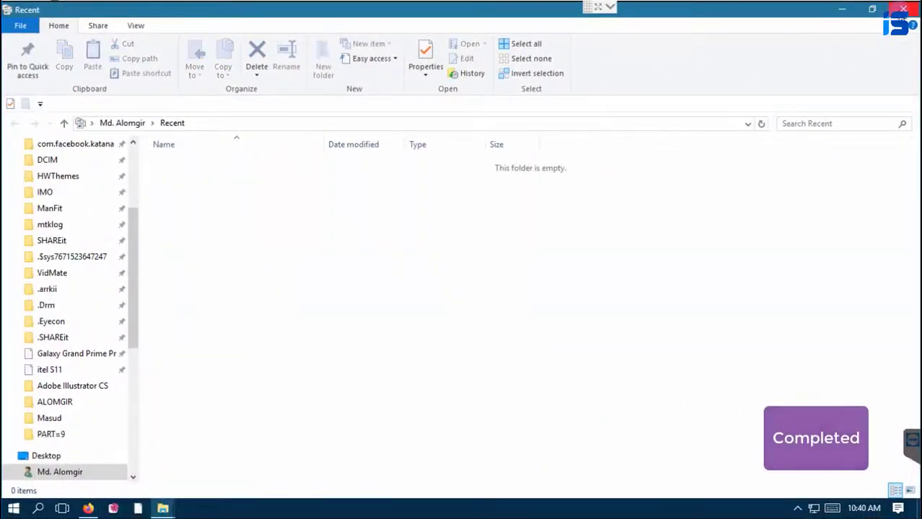
left_click(903, 8)
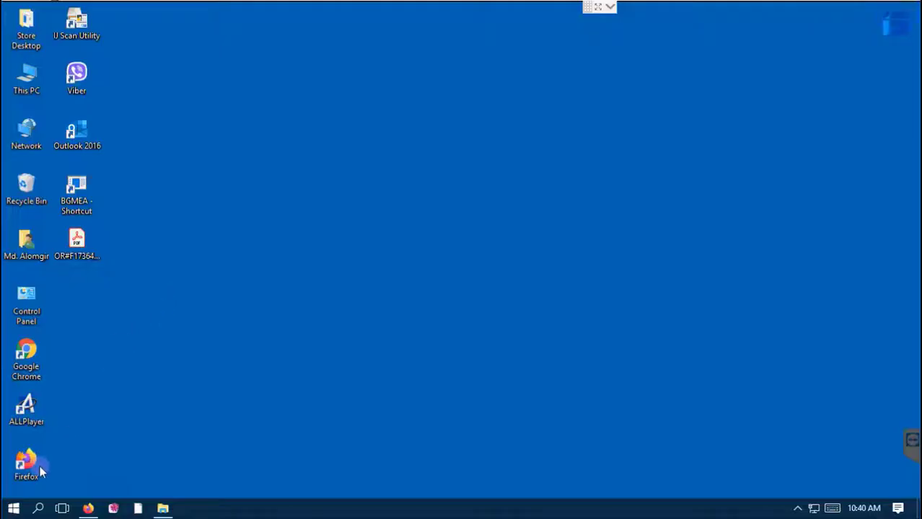
Open the Windows Prefetch folder by running the command prefetch
right_click(19, 504)
left_click(81, 396)
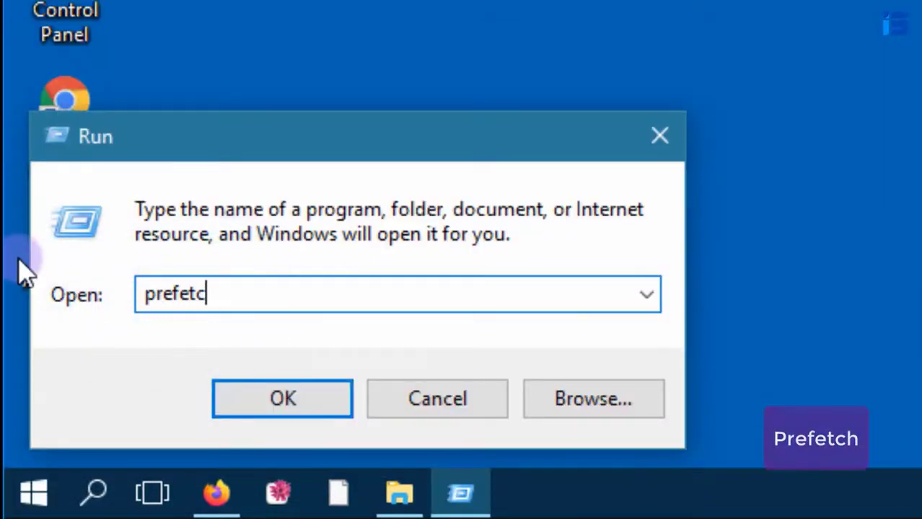
left_click(272, 404)
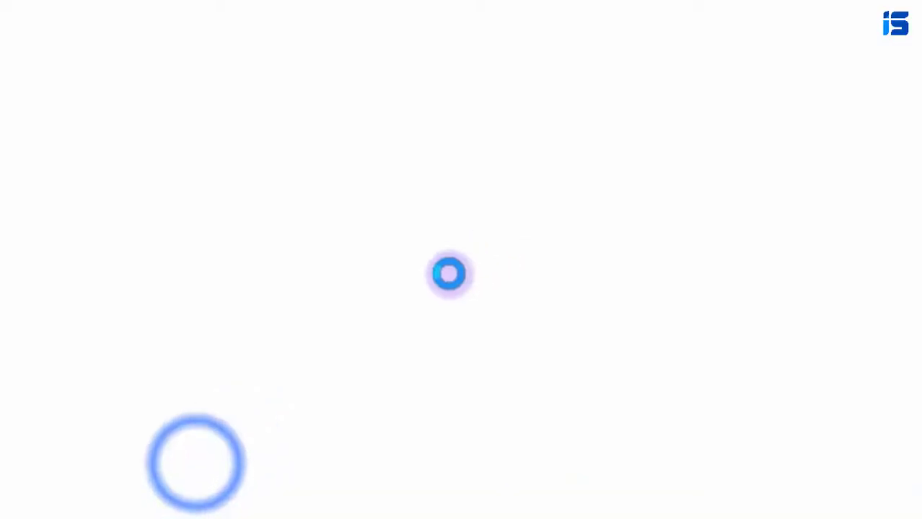
Delete all items in the Prefetch folder, skipping the file in use, and close the folder
left_click(561, 316)
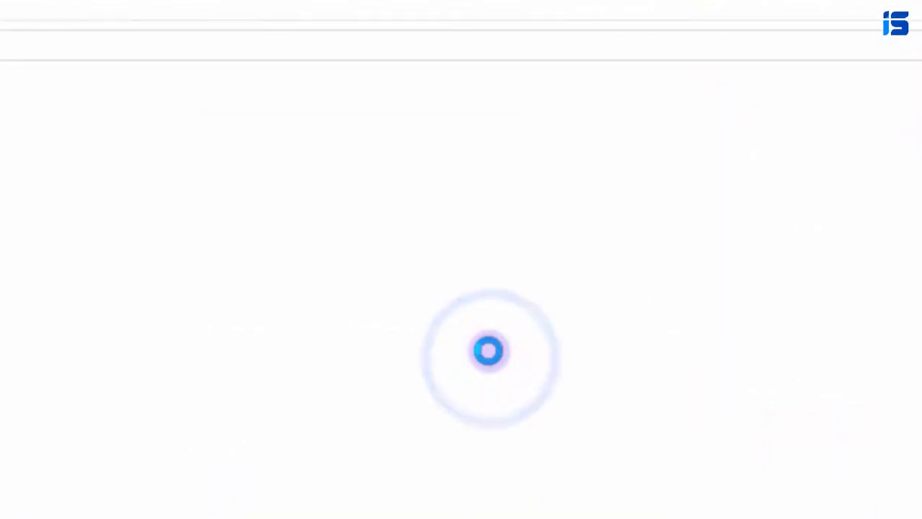
key("ctrl+a")
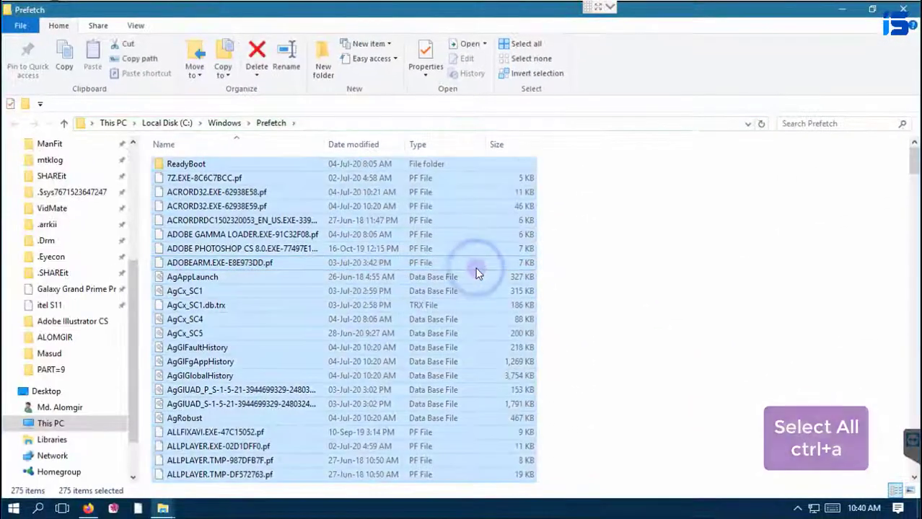
right_click(483, 317)
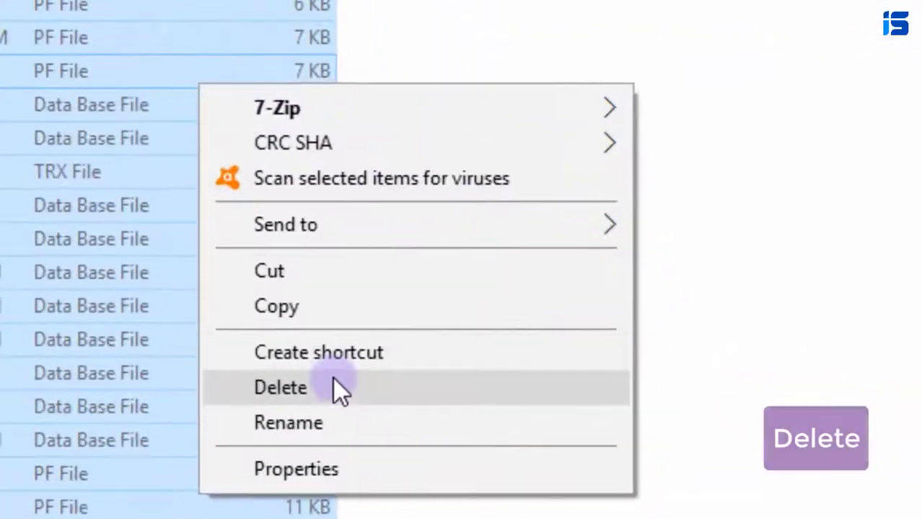
left_click(527, 396)
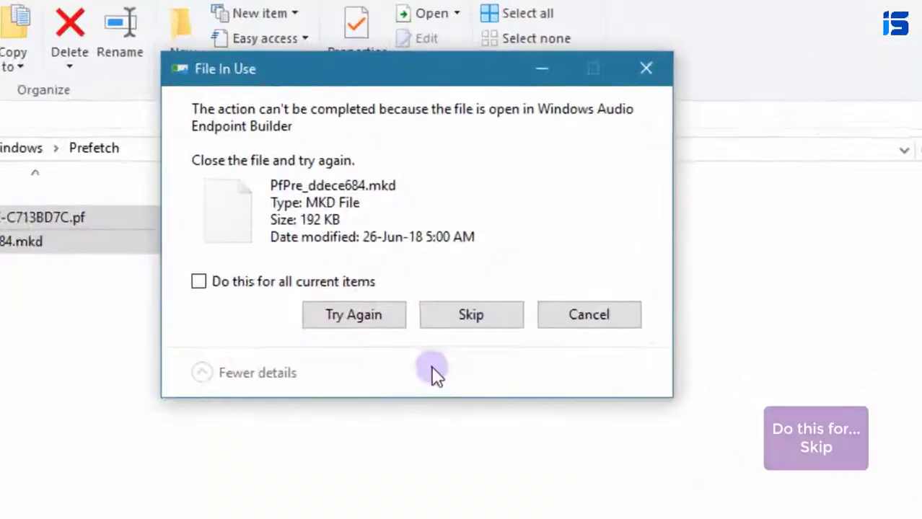
left_click(466, 336)
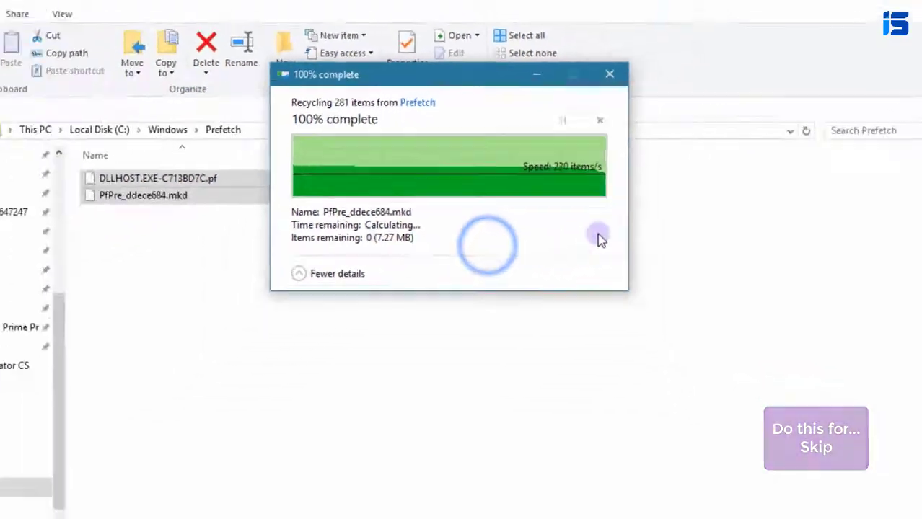
left_click(904, 9)
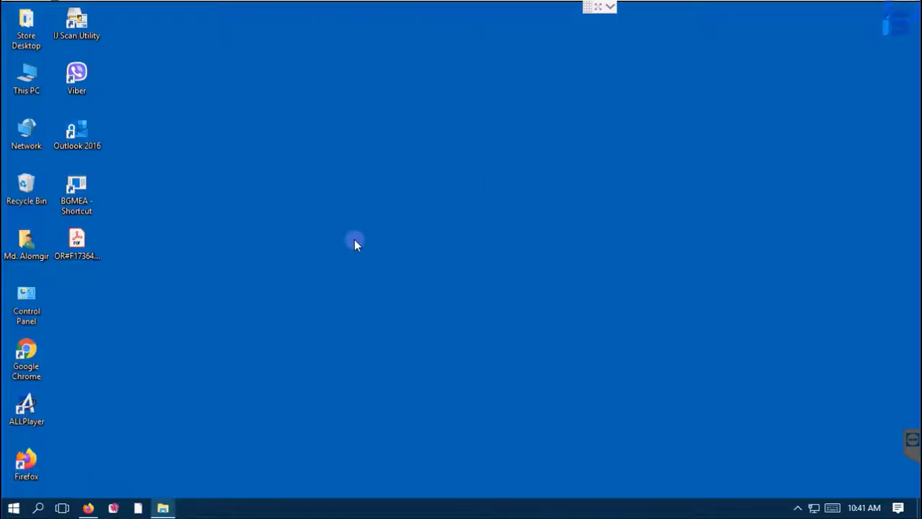
Refresh the desktop and empty the Recycle Bin, granting administrator permission for all current items
right_click(354, 239)
left_click(395, 277)
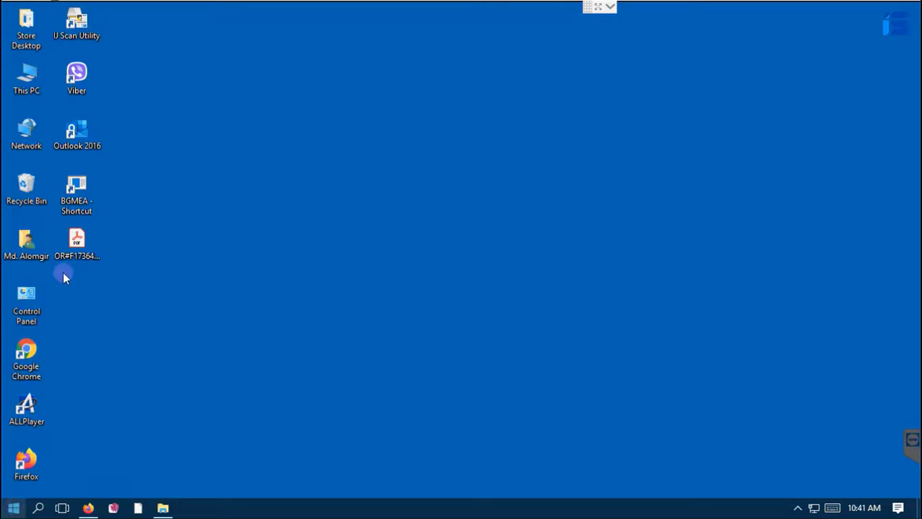
right_click(32, 189)
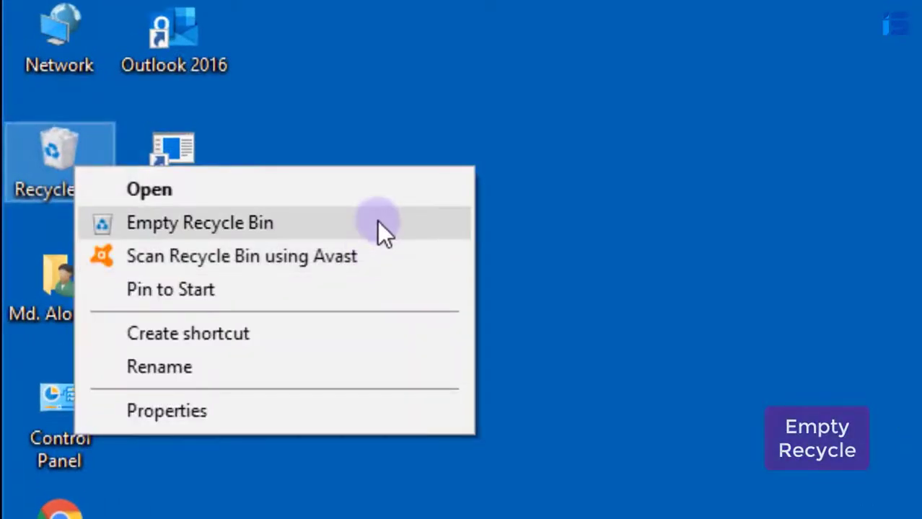
left_click(378, 221)
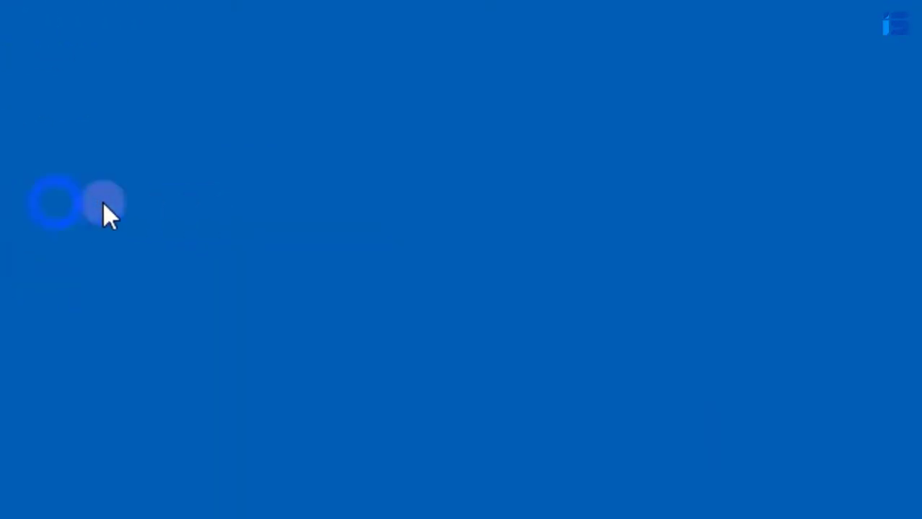
left_click(544, 306)
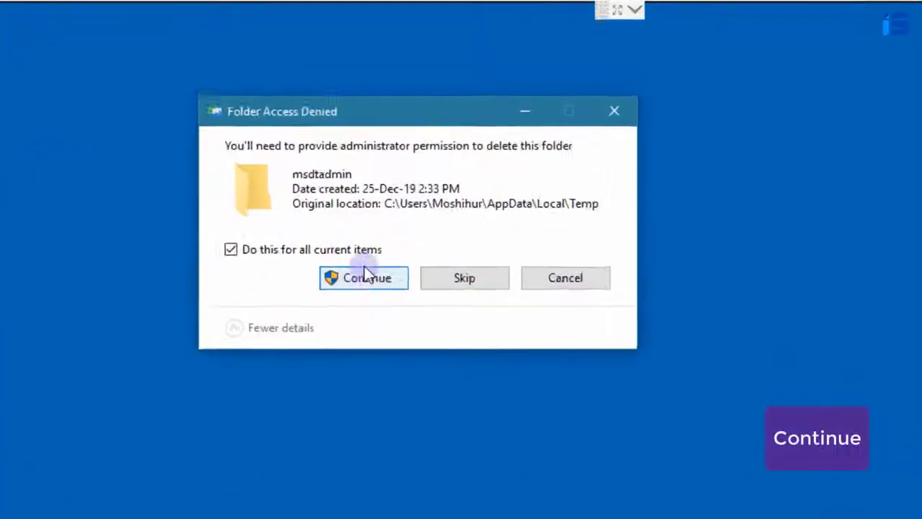
left_click(423, 188)
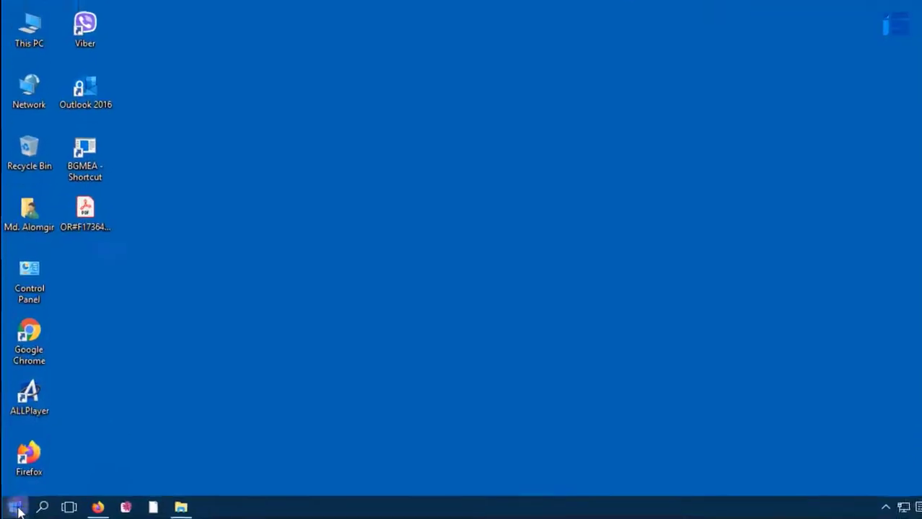
Search the Start menu for disk and open Disk Cleanup for the C: drive
left_click(16, 507)
type("de")
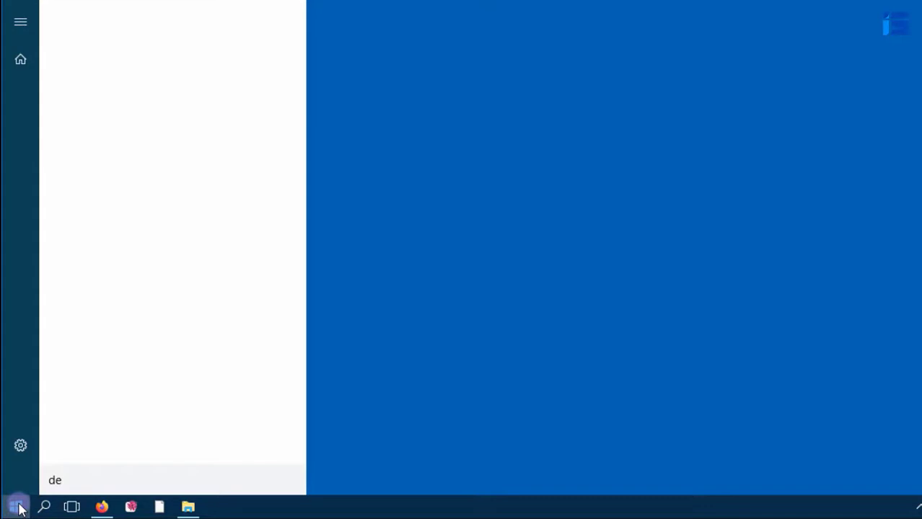
key("BackSpace")
type("isk")
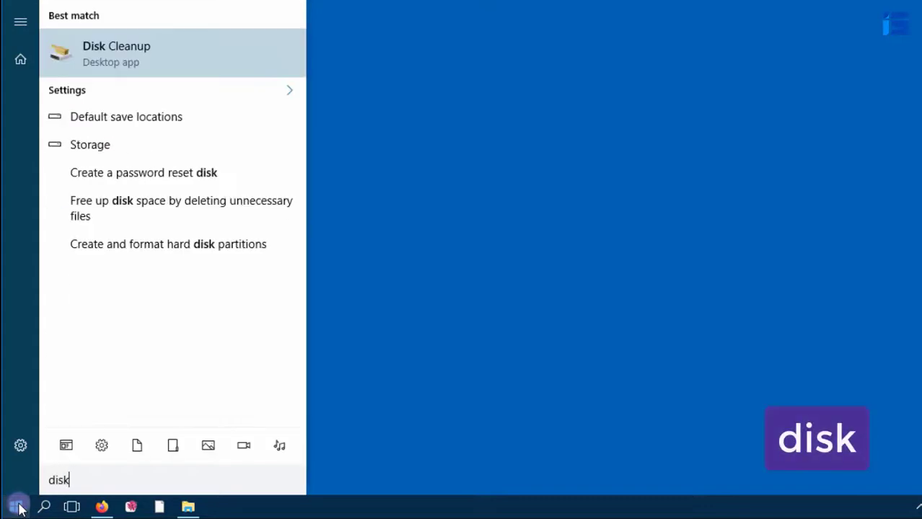
left_click(173, 62)
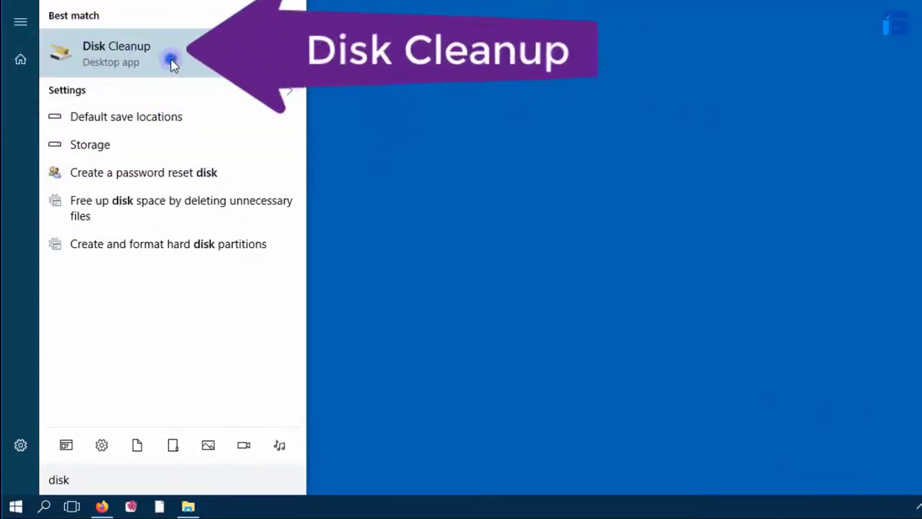
left_click(402, 339)
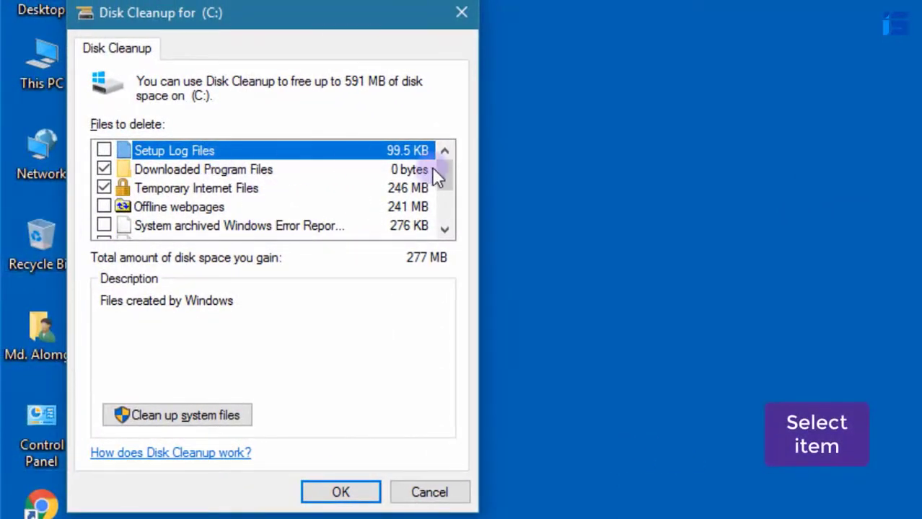
Add Offline webpages, System archived Windows Error Reporting and Temporary files to the files to delete, and run the cleanup
left_click(103, 206)
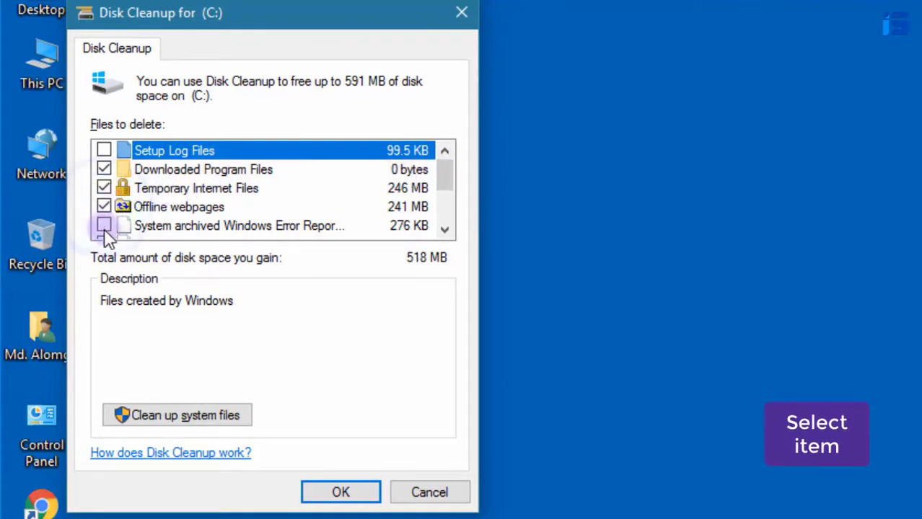
left_click(103, 226)
scroll(232, 222, "down", 1)
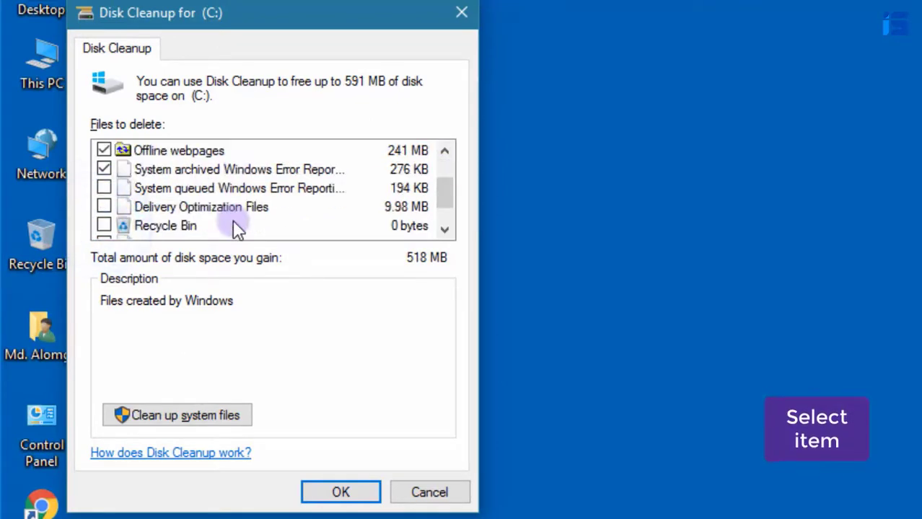
left_click(169, 207)
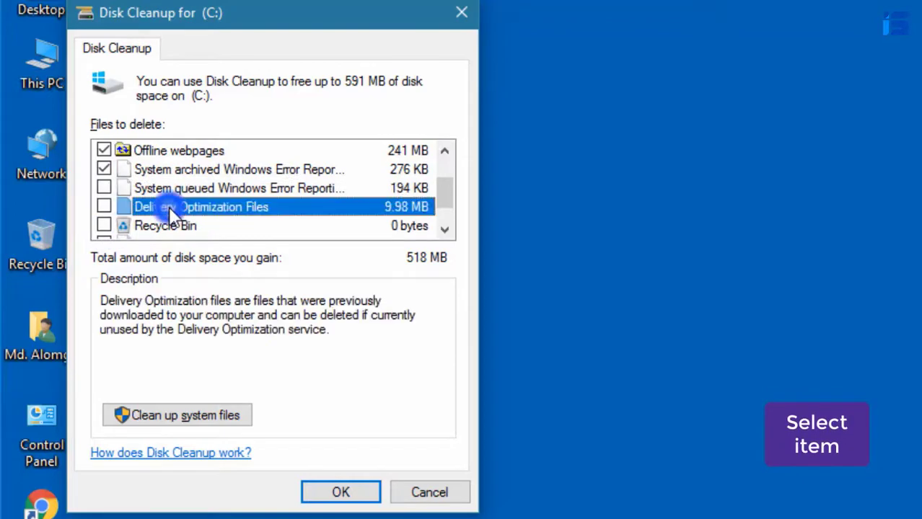
scroll(170, 206, "down", 1)
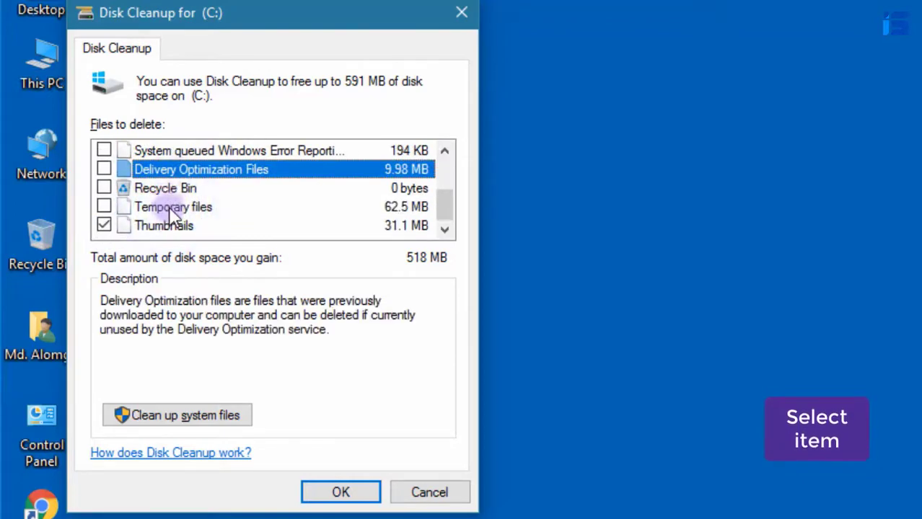
left_click(164, 208)
left_click(104, 207)
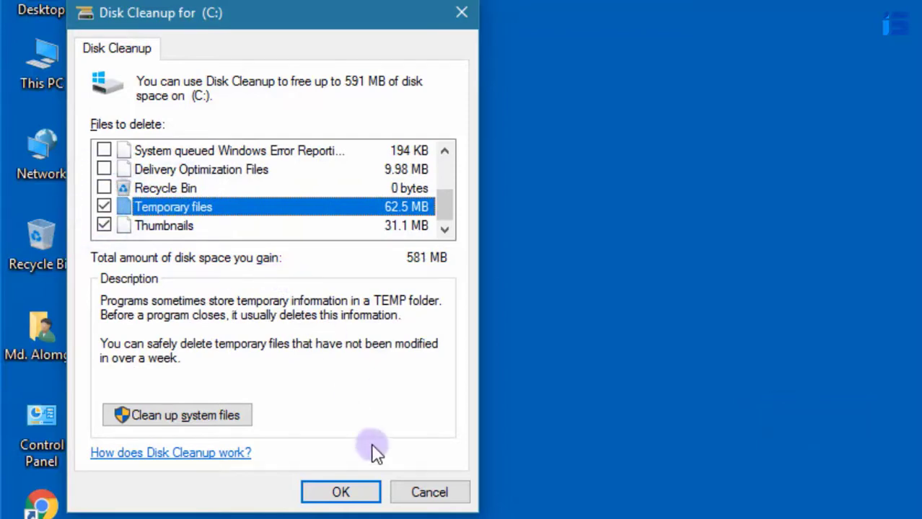
left_click(345, 493)
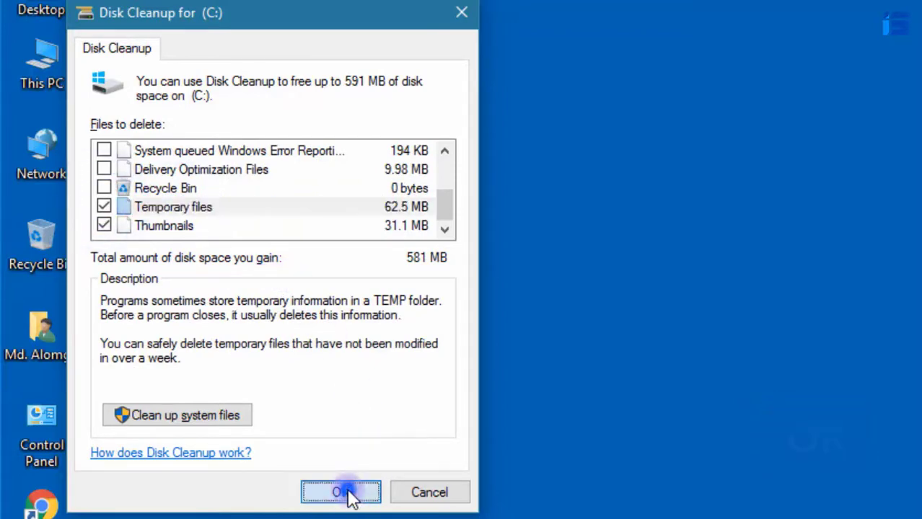
left_click(746, 358)
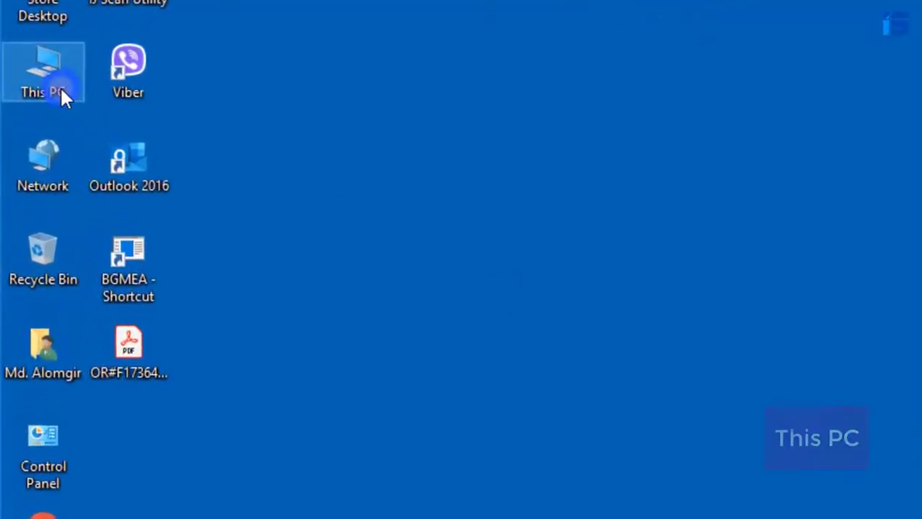
Open the Virtual Memory settings through This PC's properties, advanced system settings and advanced performance options
right_click(60, 92)
left_click(165, 346)
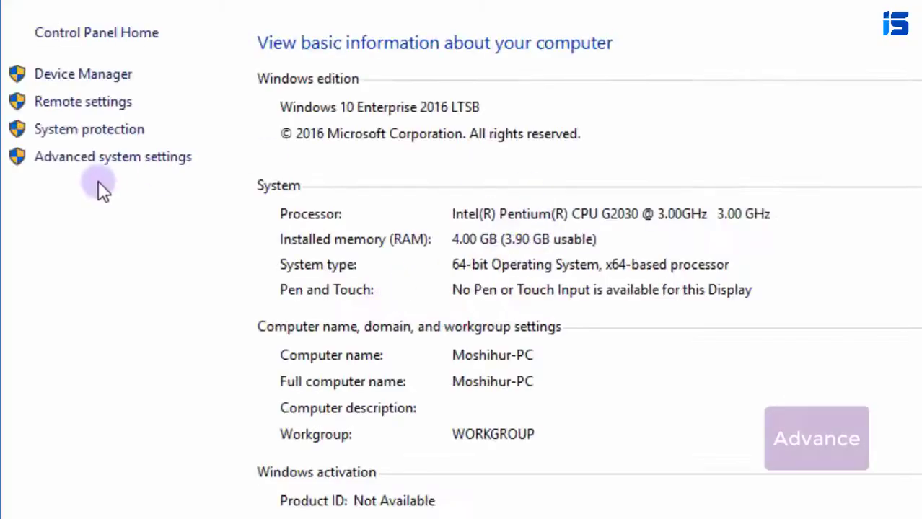
left_click(113, 164)
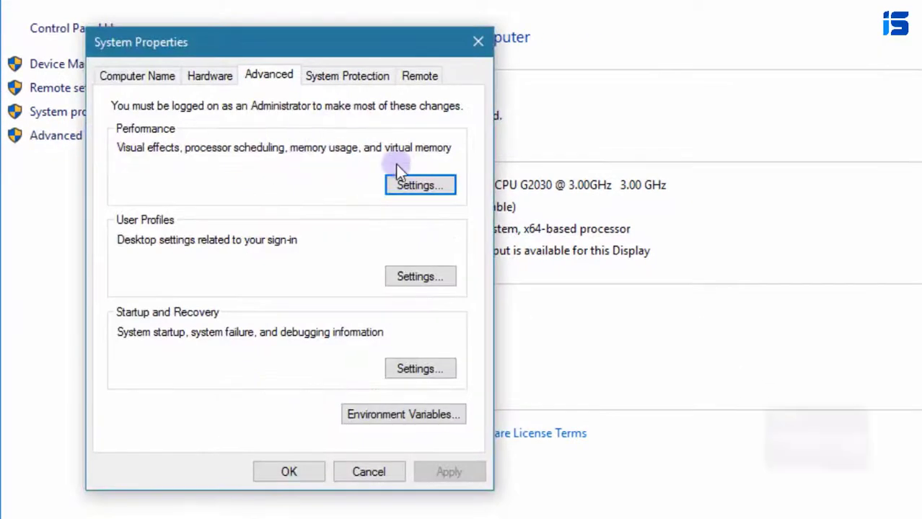
left_click(420, 185)
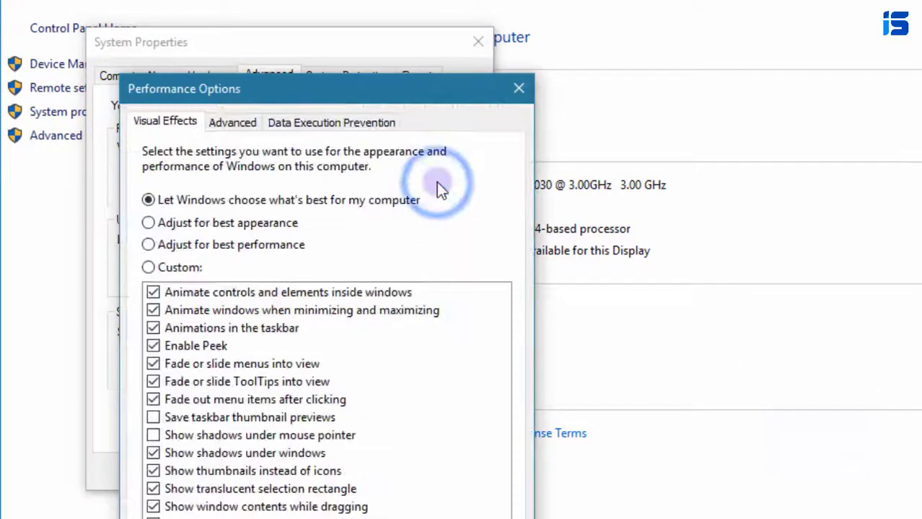
left_click(220, 123)
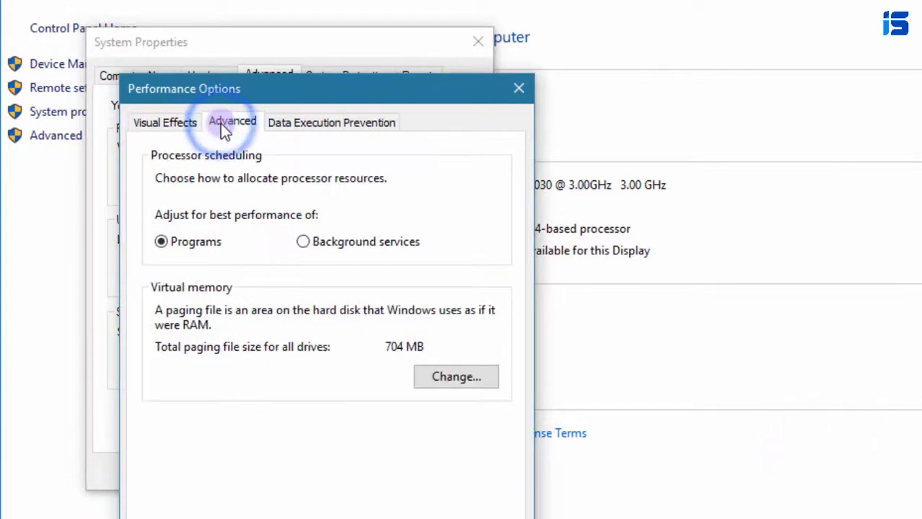
left_click(441, 379)
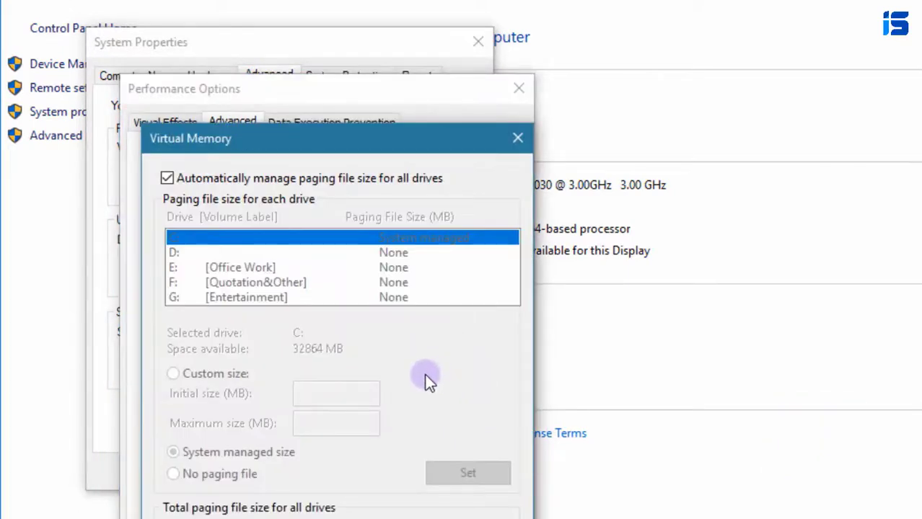
Turn off automatic paging file management, set drive C: to a custom initial and maximum size of 8192 MB, and apply the changes
left_click(230, 178)
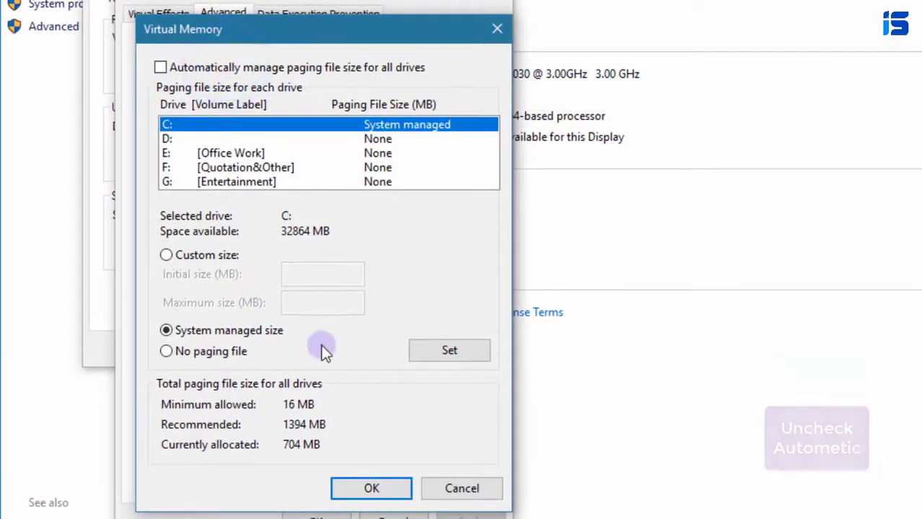
left_click(192, 259)
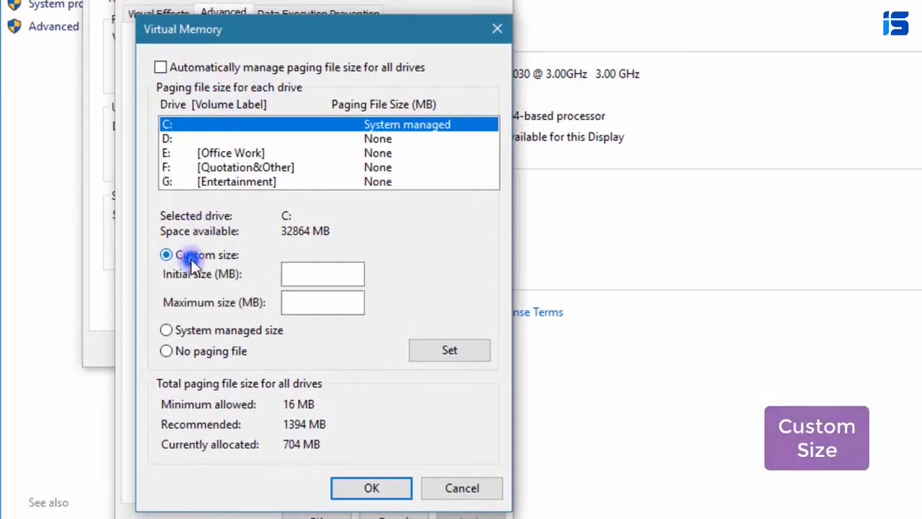
left_click(321, 273)
type("81")
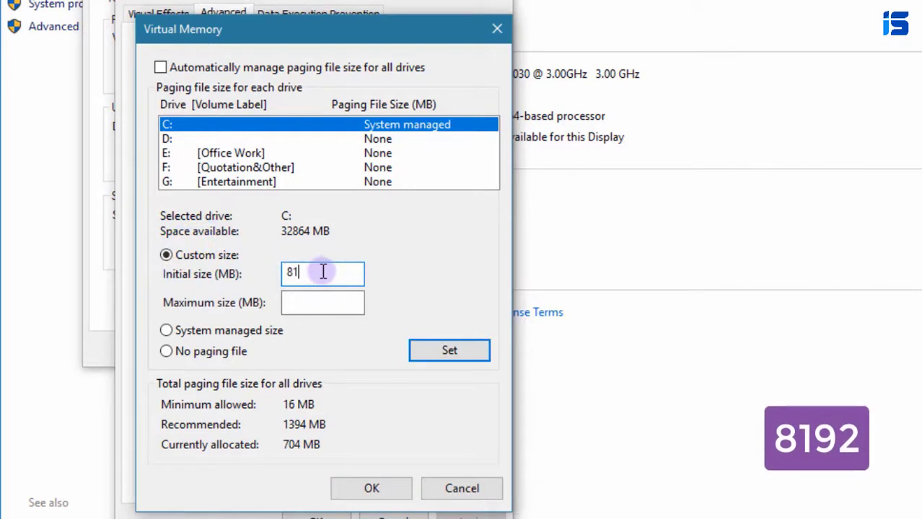
type("92")
left_click(323, 301)
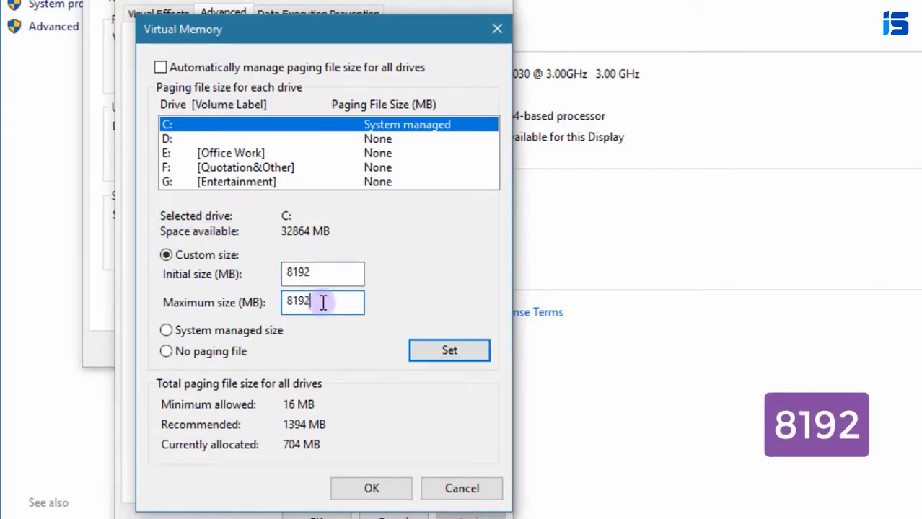
left_click(465, 351)
left_click(362, 492)
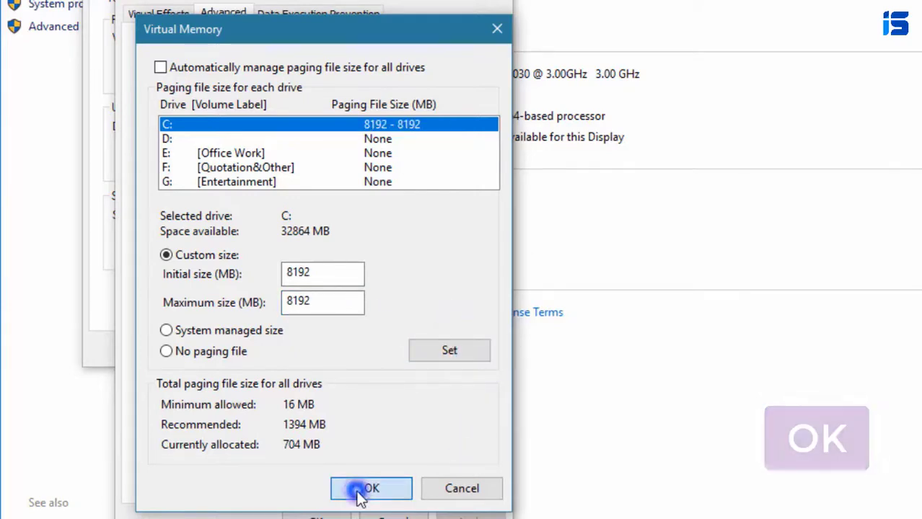
left_click(829, 278)
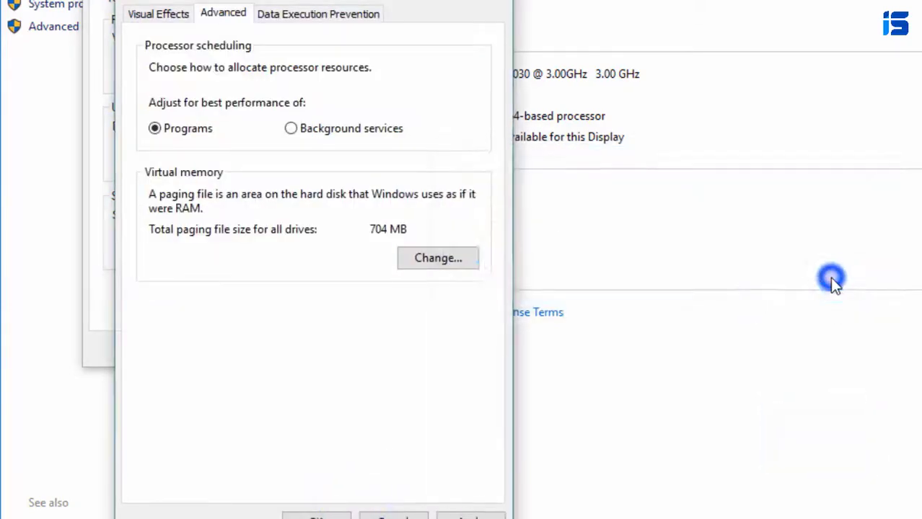
left_click(470, 516)
left_click(317, 517)
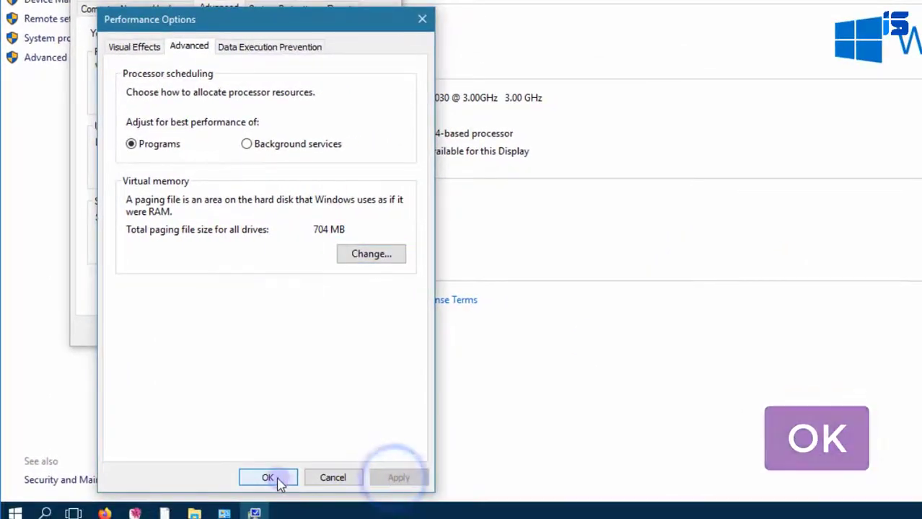
left_click(260, 331)
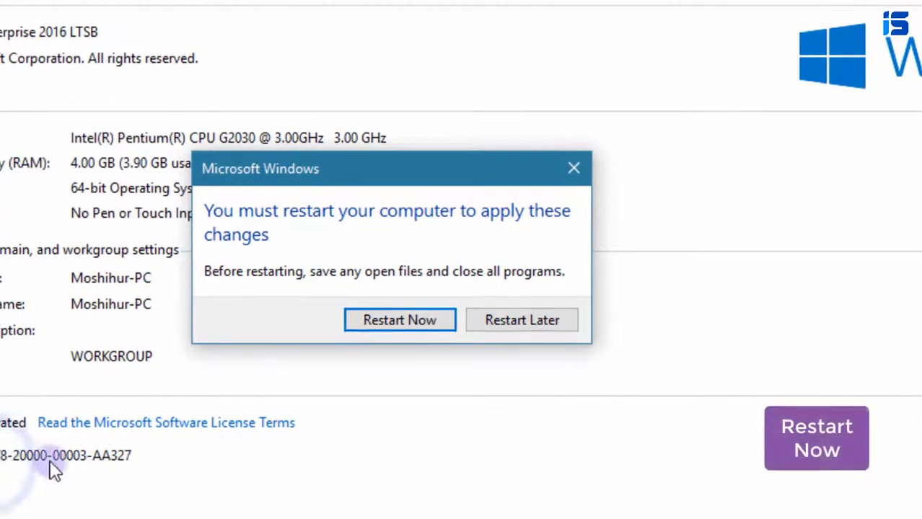
Restart the computer immediately and sign back in with the account password
left_click(408, 319)
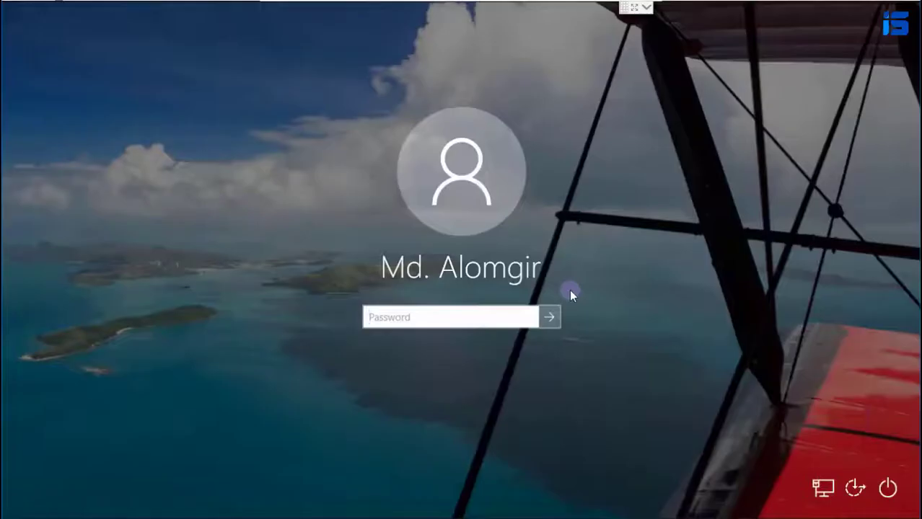
type("1")
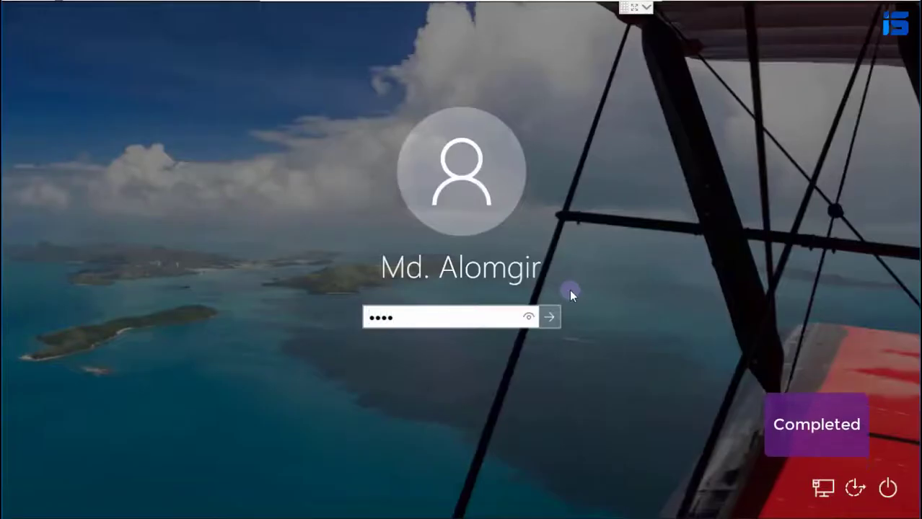
left_click(548, 317)
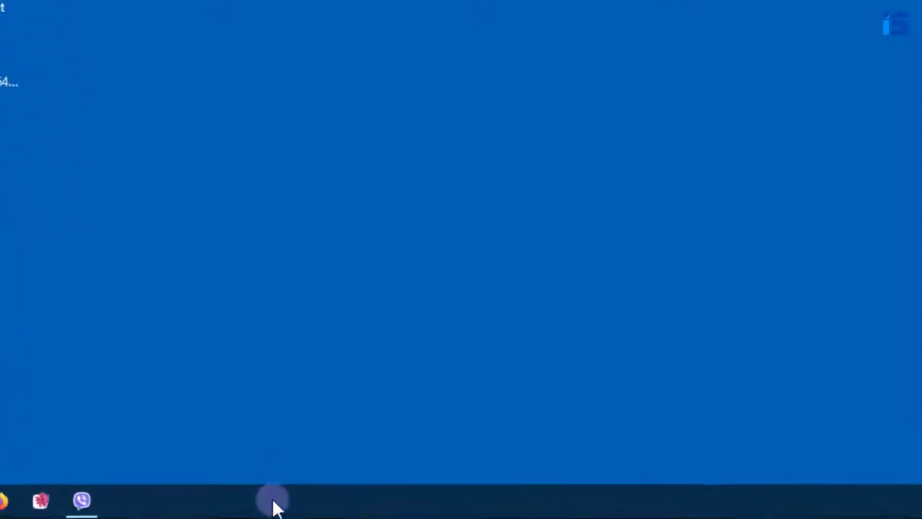
Open Task Manager from the taskbar and show its list of startup apps
right_click(275, 505)
left_click(412, 385)
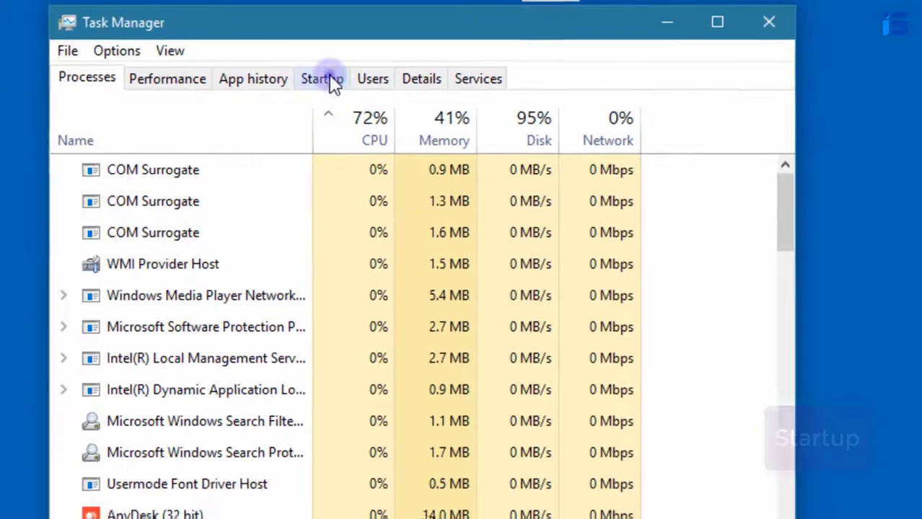
left_click(325, 81)
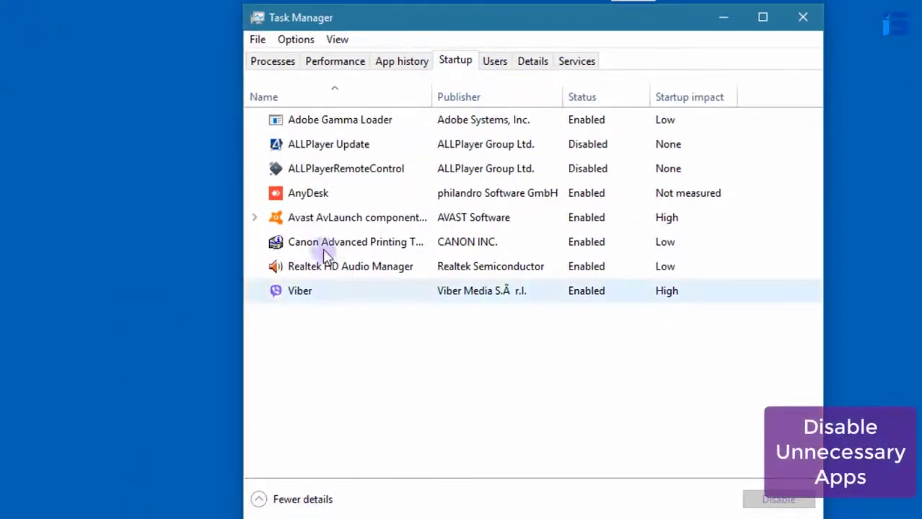
Examine the startup apps from ALLPlayer Update to Viber and their available options for unnecessary entries
right_click(447, 148)
left_click(383, 171)
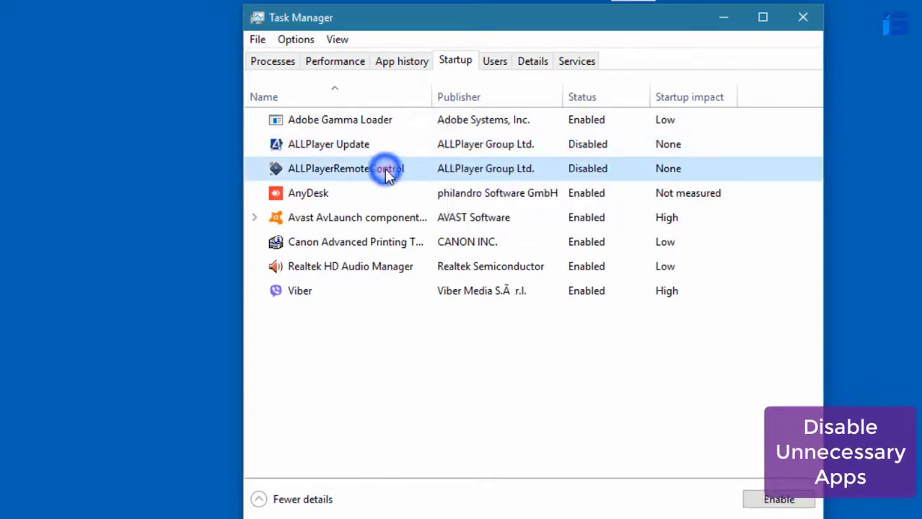
right_click(389, 172)
left_click(340, 195)
left_click(339, 193)
left_click(526, 221)
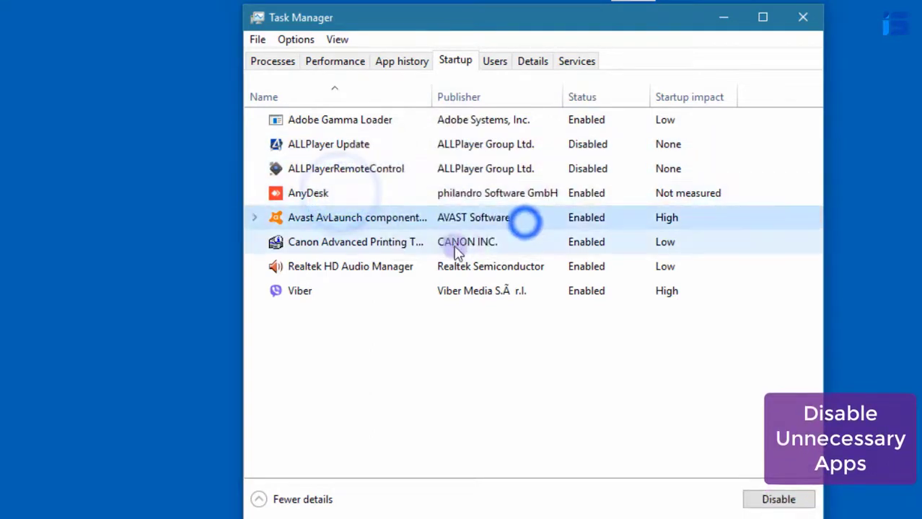
left_click(520, 243)
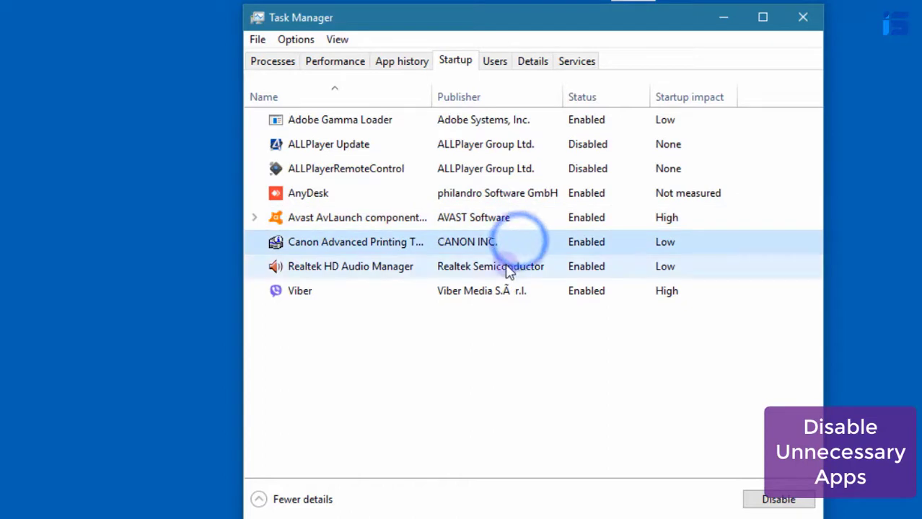
left_click(508, 267)
right_click(507, 267)
left_click(435, 299)
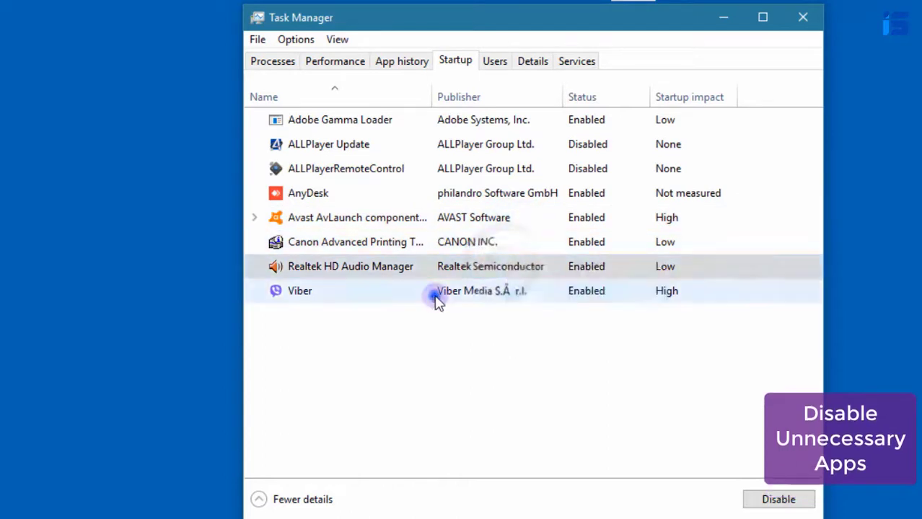
left_click(434, 295)
right_click(450, 294)
left_click(390, 328)
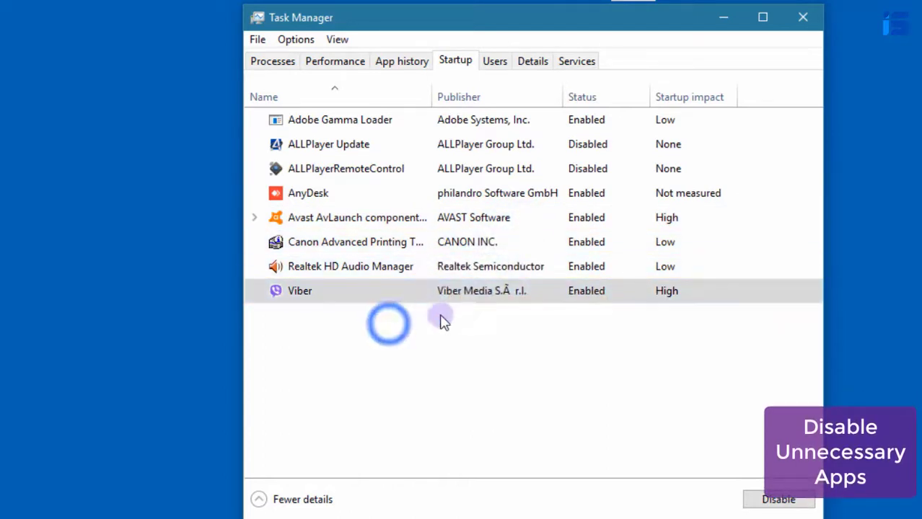
left_click(541, 298)
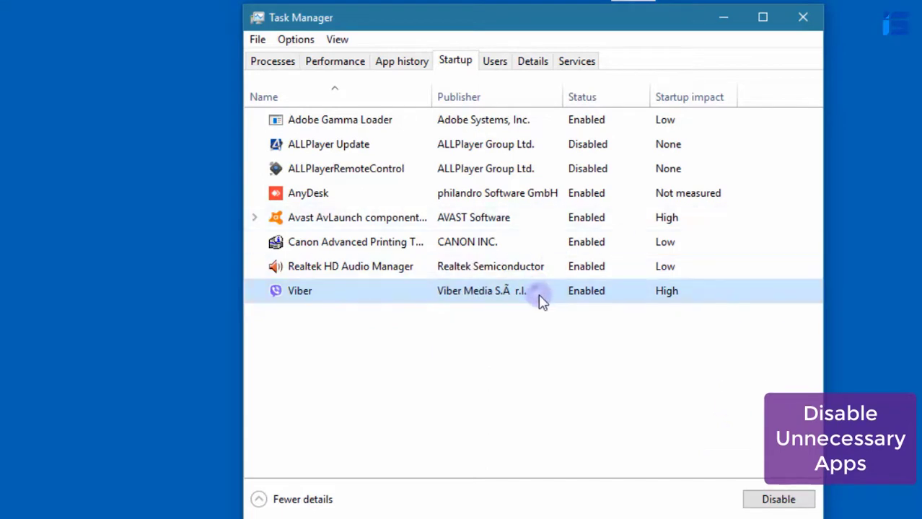
Disable Viber at startup, sort the startup apps by status with enabled entries first, and close Task Manager
right_click(541, 297)
left_click(587, 313)
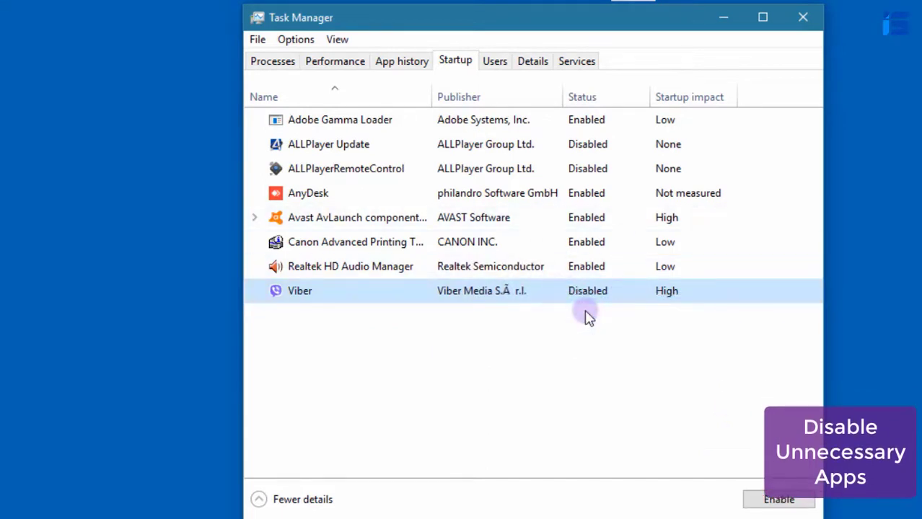
left_click(599, 96)
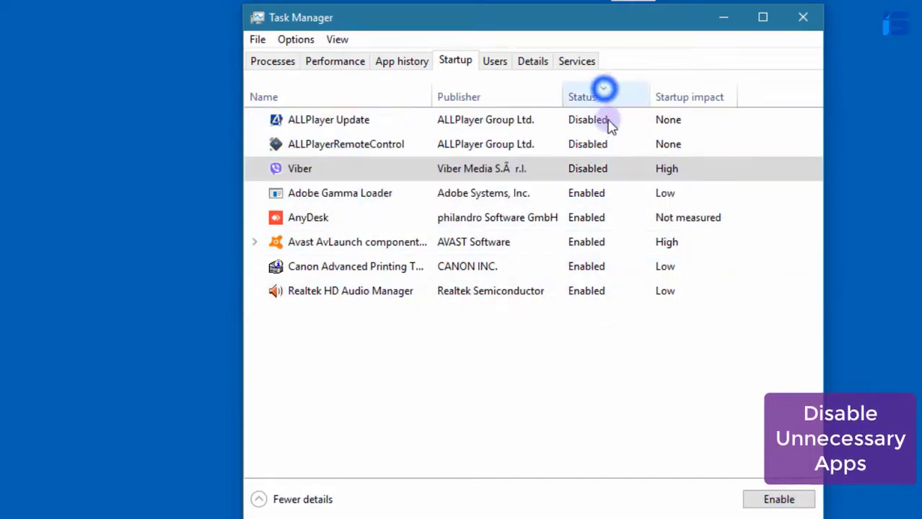
left_click(599, 97)
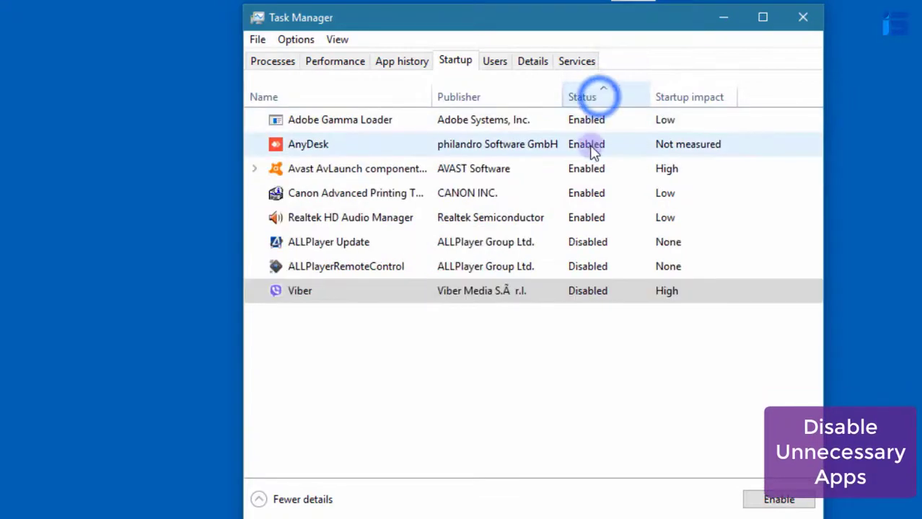
left_click(586, 218)
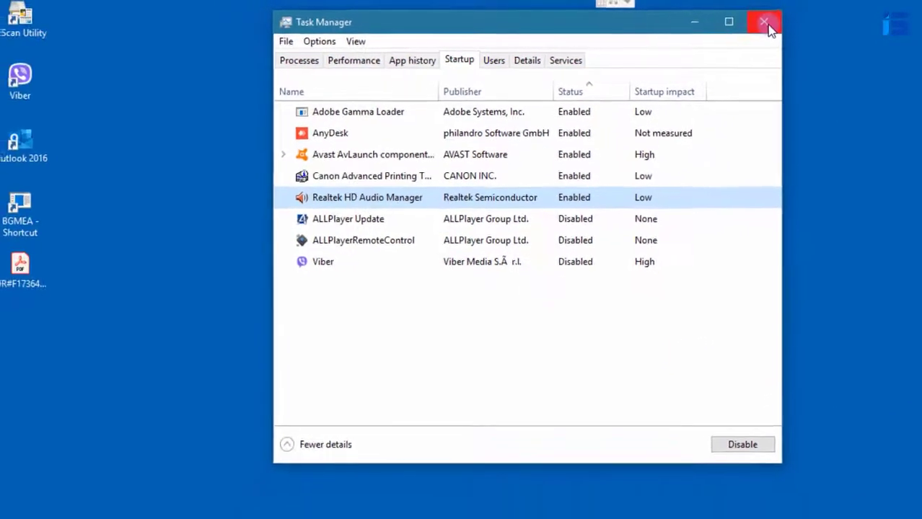
left_click(765, 22)
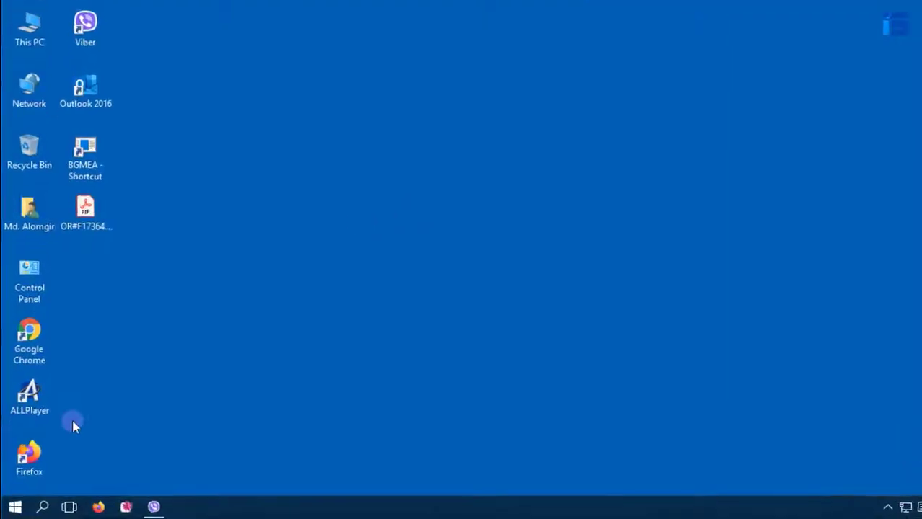
Launch System Configuration by running the msconfig command from the Run dialog
right_click(15, 507)
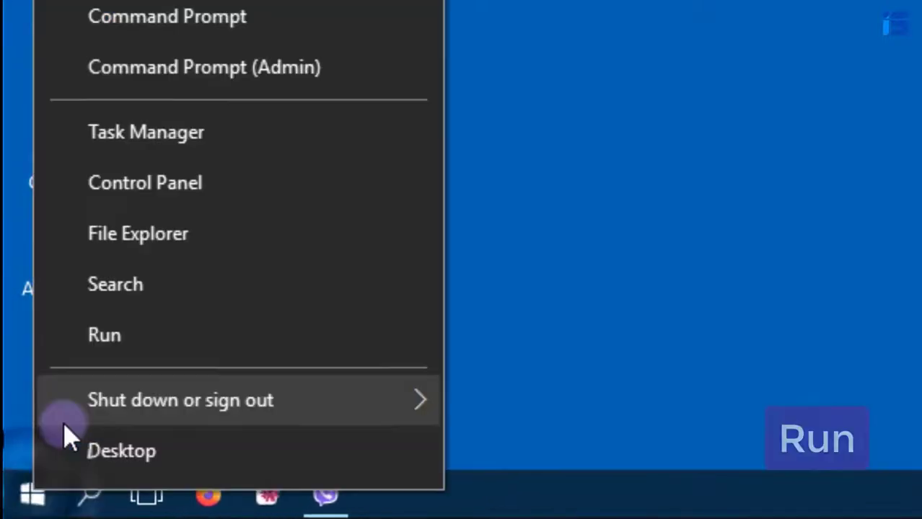
left_click(138, 335)
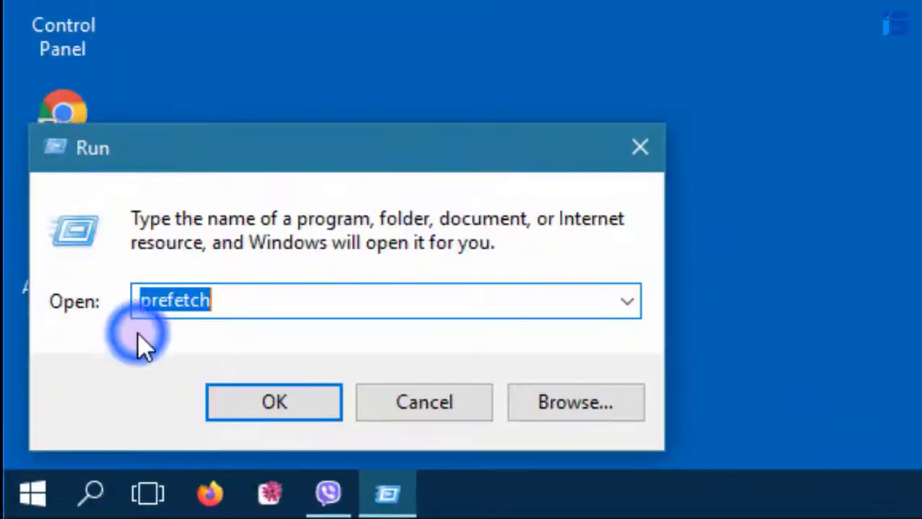
type("msco")
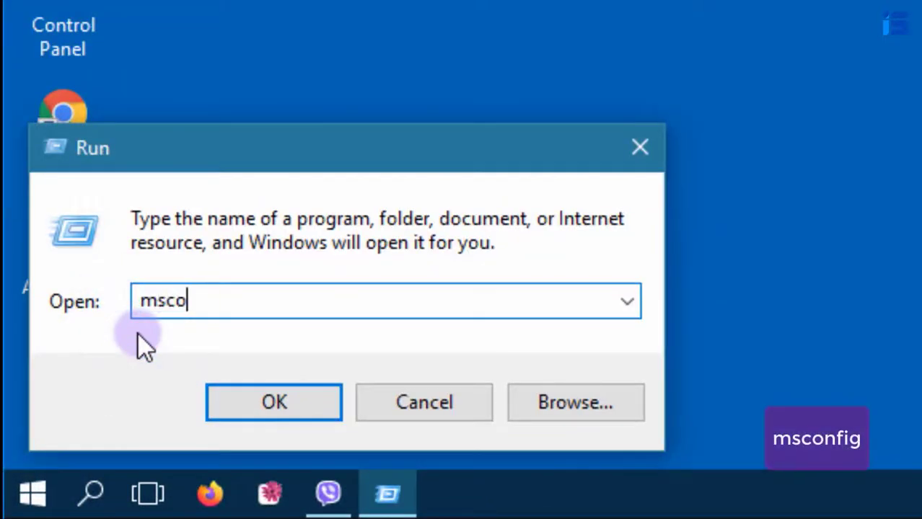
type("nfig")
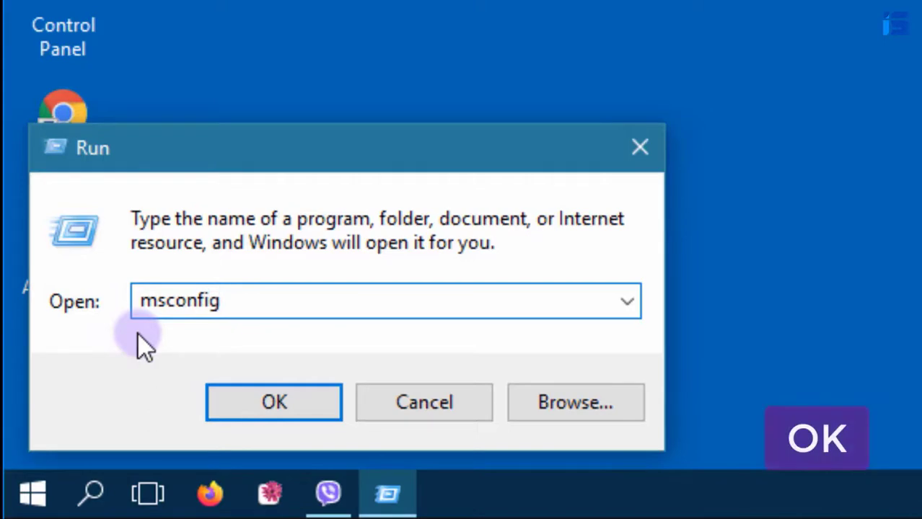
key("Return")
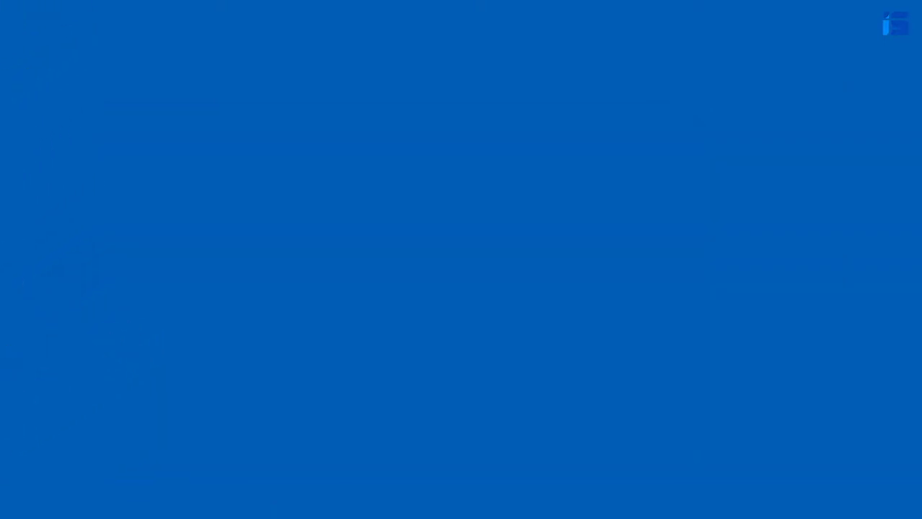
In the advanced boot options, enable the number of processors setting and set it to 2
left_click(190, 69)
left_click(240, 254)
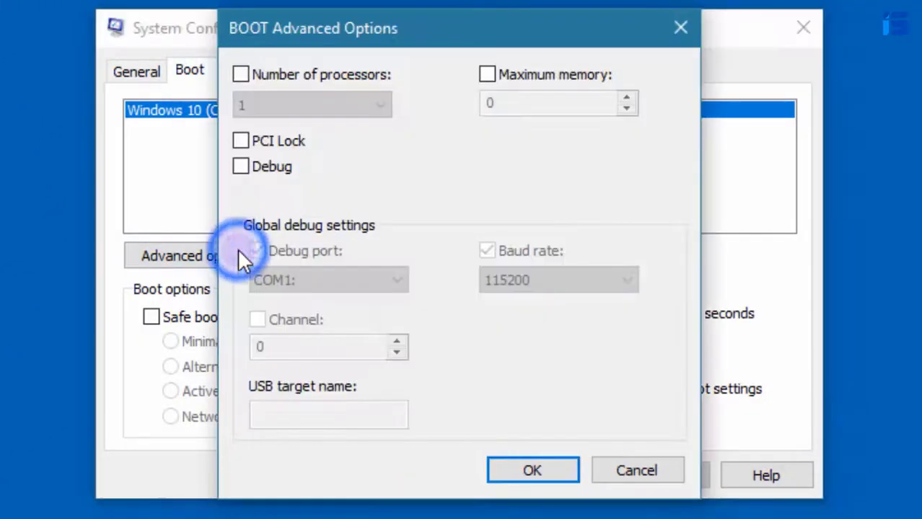
left_click(336, 72)
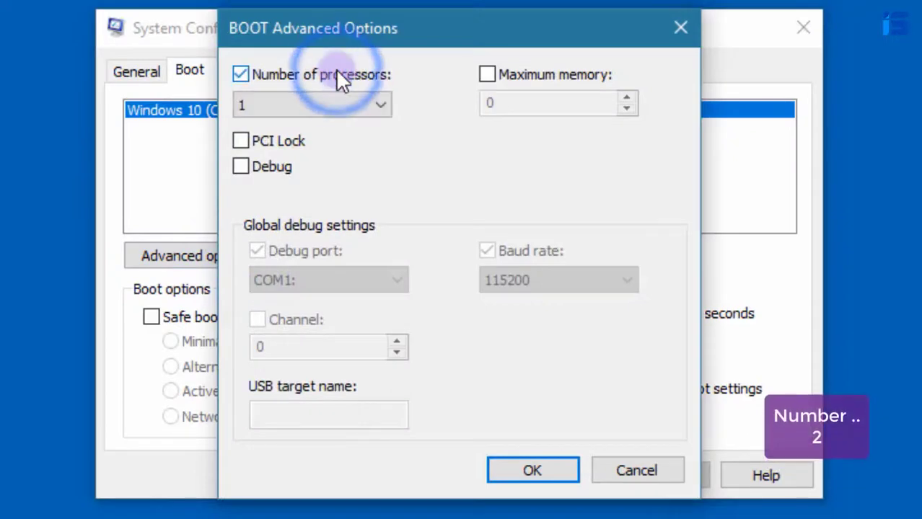
left_click(357, 107)
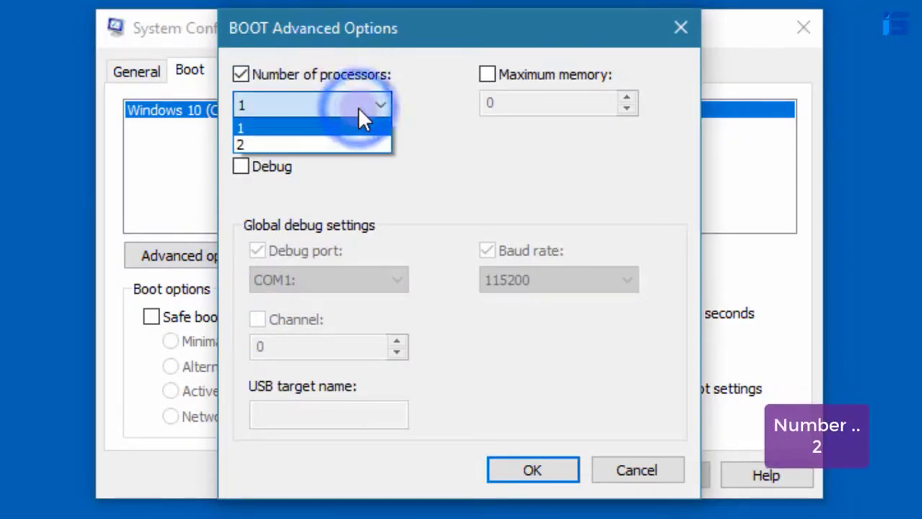
left_click(347, 144)
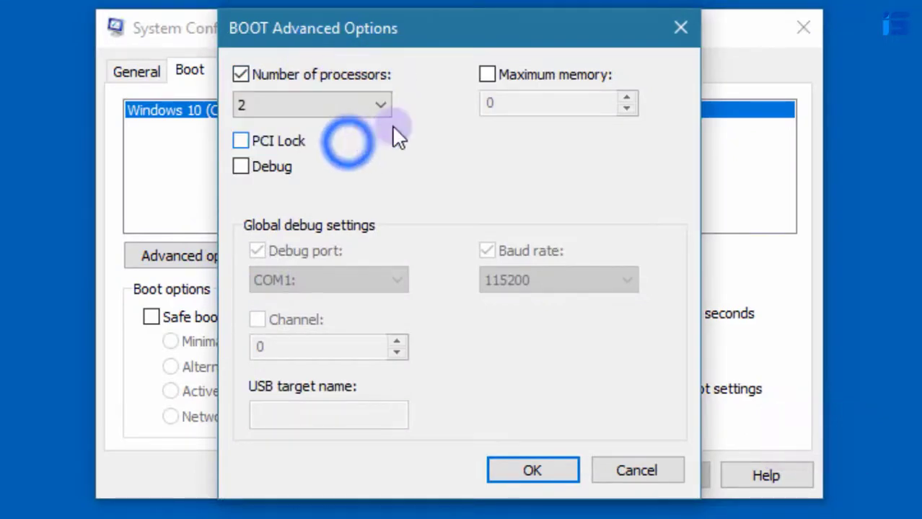
Enable the maximum memory limit in the advanced boot options, set it to 8192, and apply the boot configuration
left_click(571, 75)
left_click(568, 102)
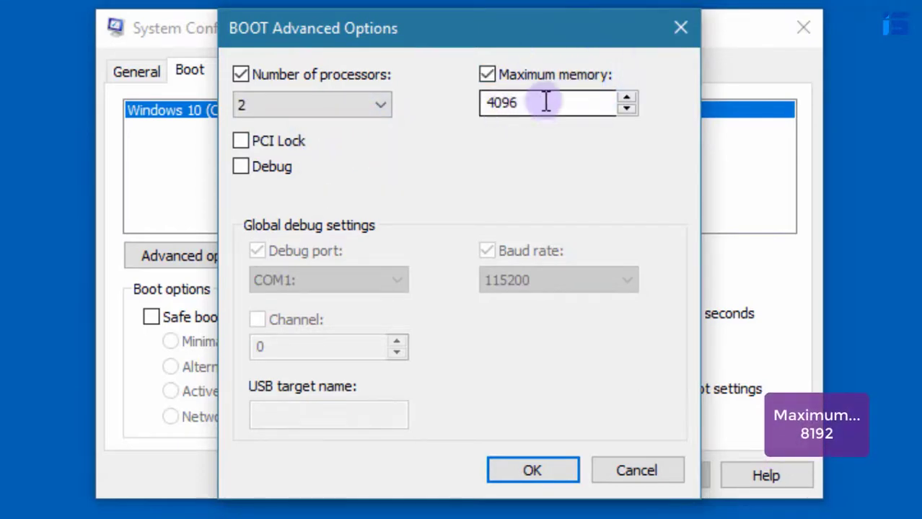
left_click_drag(546, 102, 465, 103)
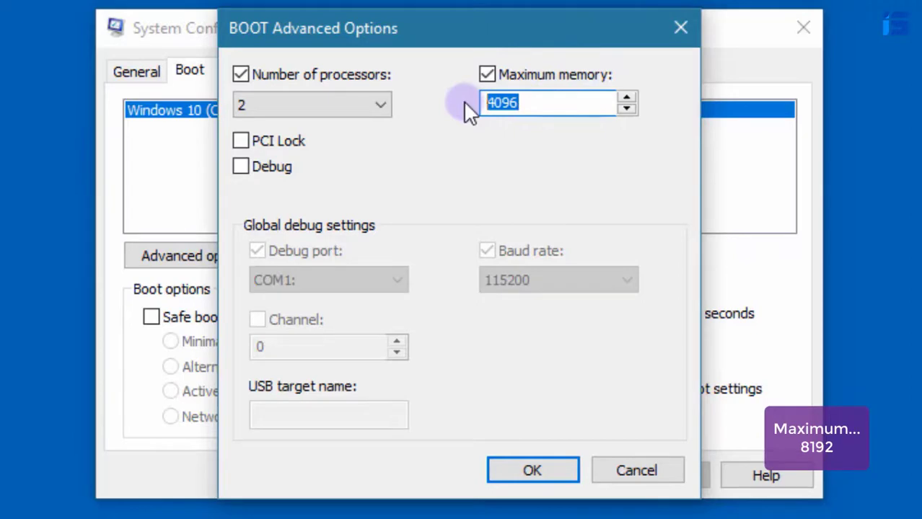
type("8192")
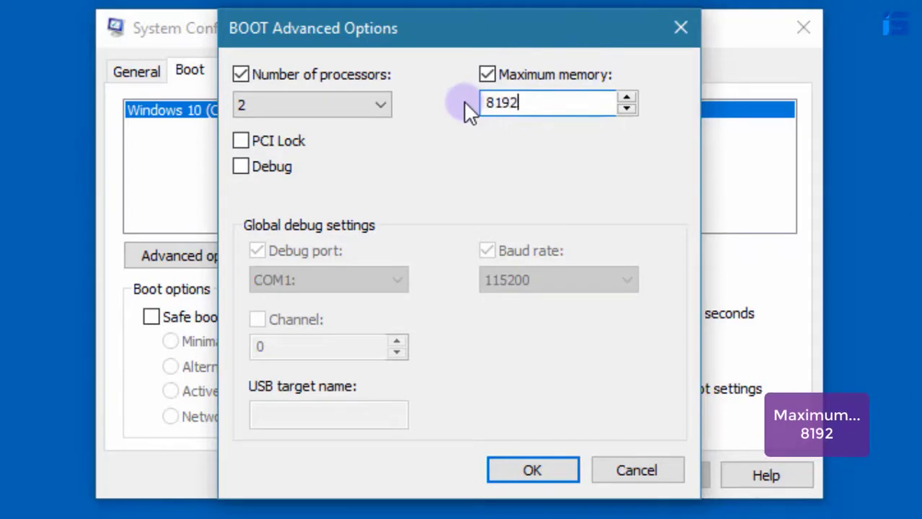
left_click(534, 473)
left_click(675, 473)
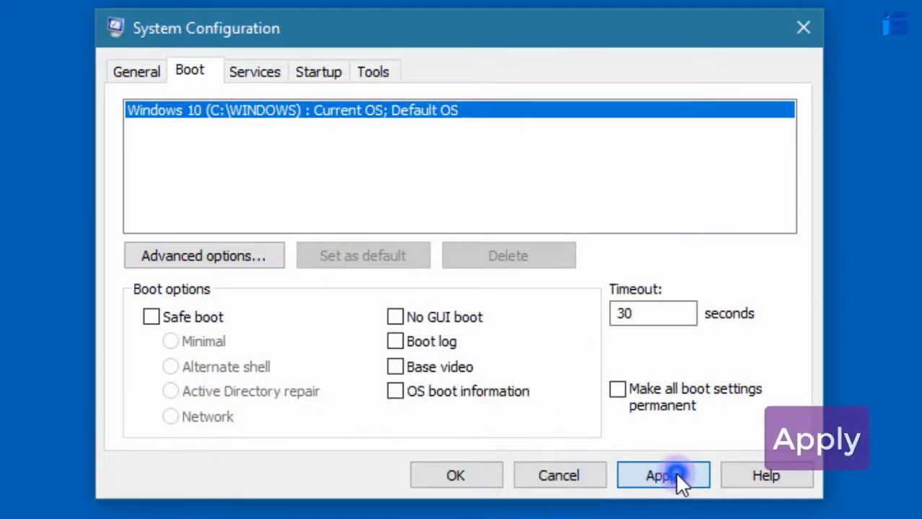
left_click(492, 471)
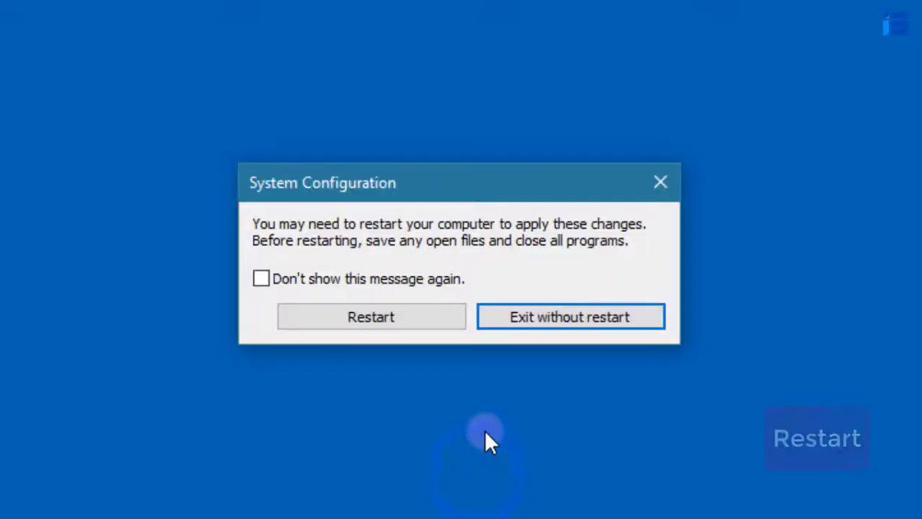
Restart the computer to activate the boot changes and sign back in with the account password
left_click(410, 315)
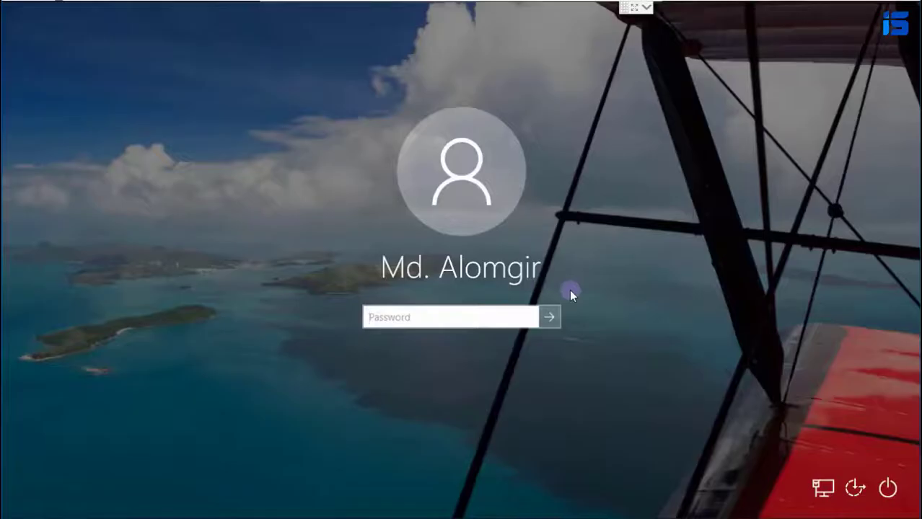
type("••")
left_click(548, 318)
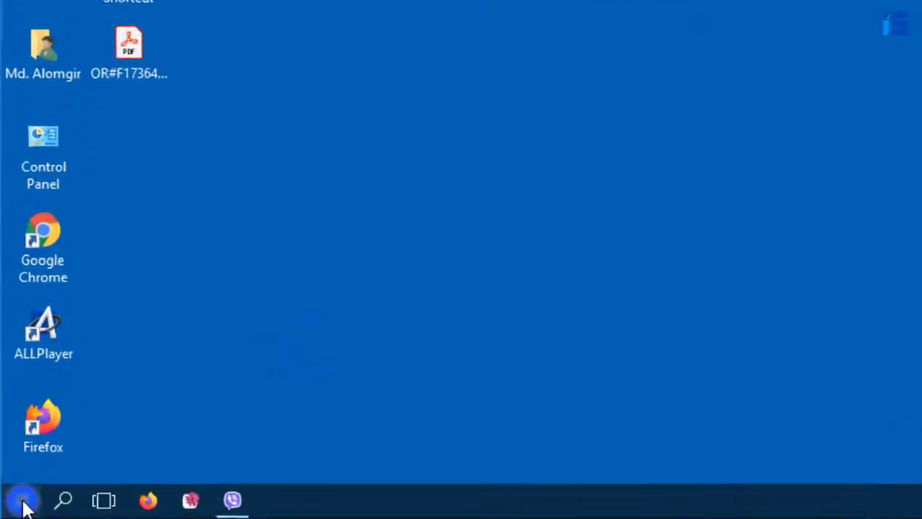
Search for cmd and open Command Prompt as administrator, allowing it to make changes to the device
left_click(22, 501)
type("cmd")
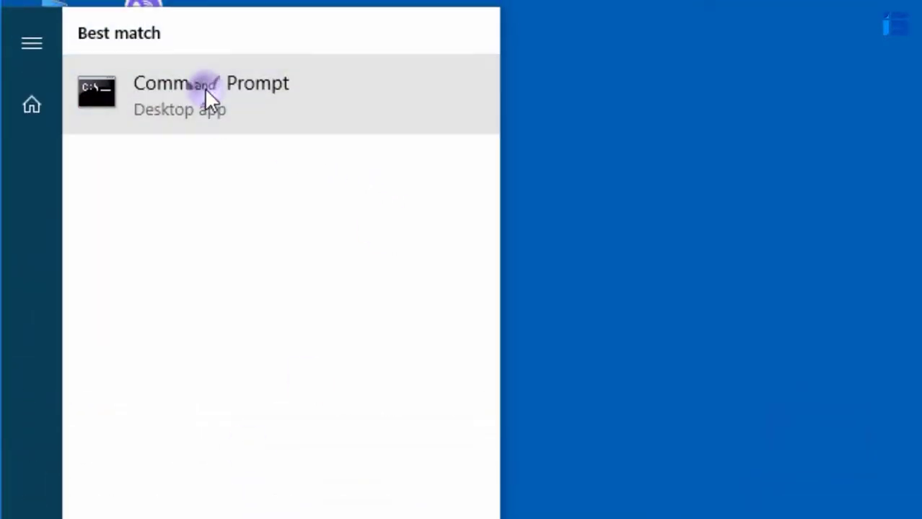
right_click(206, 96)
left_click(319, 124)
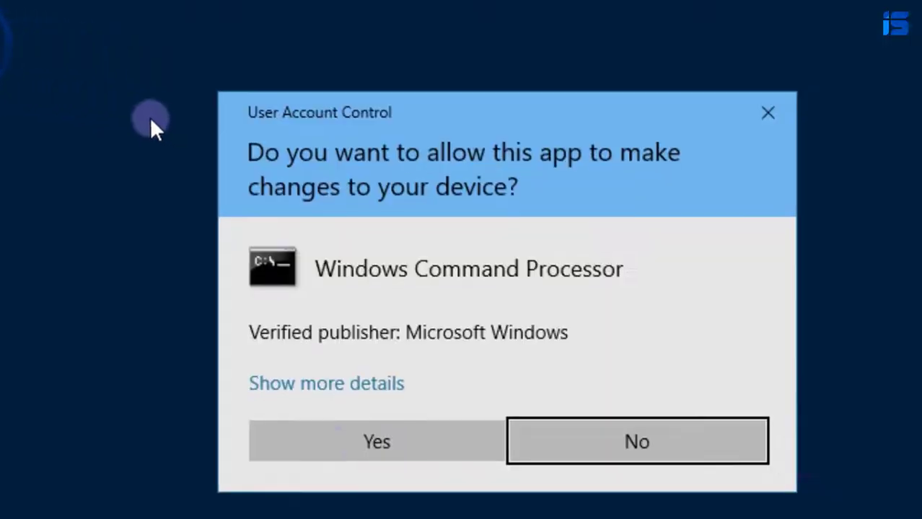
left_click(304, 461)
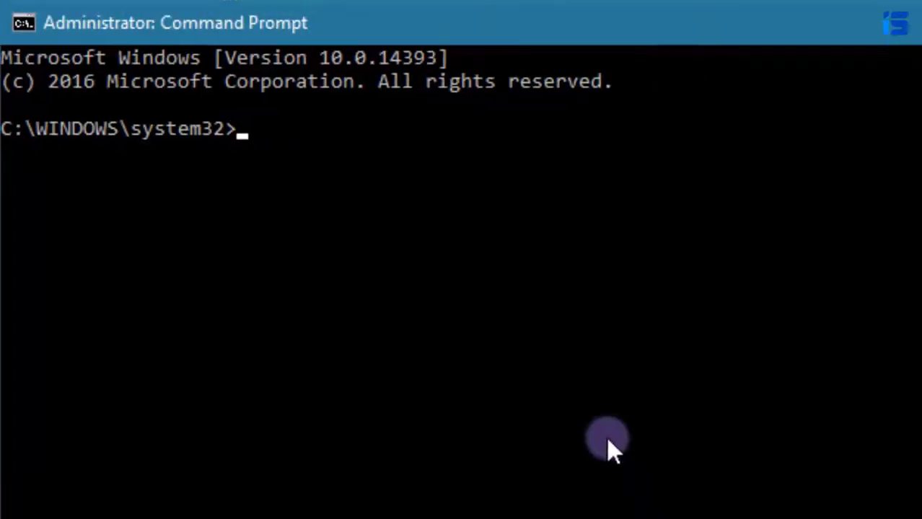
Check the system drive for file system errors by running the chkdsk command
type("c")
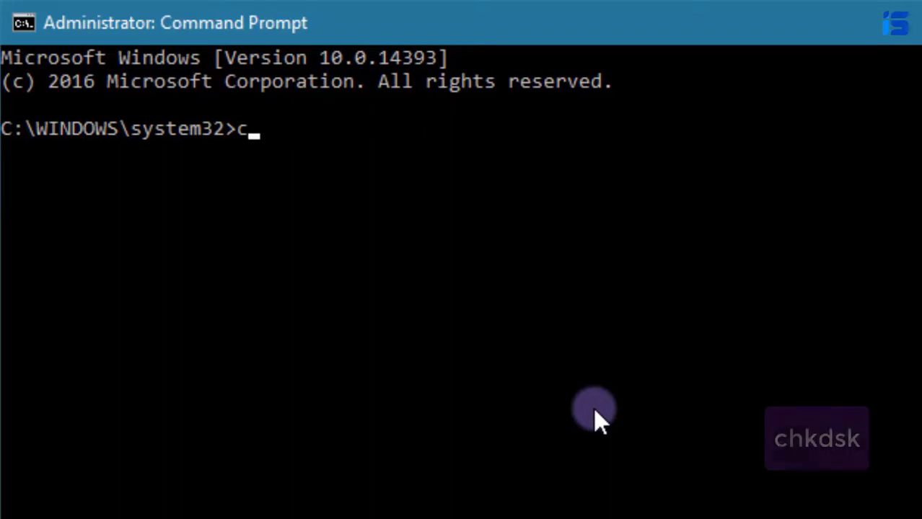
type("hkdsk")
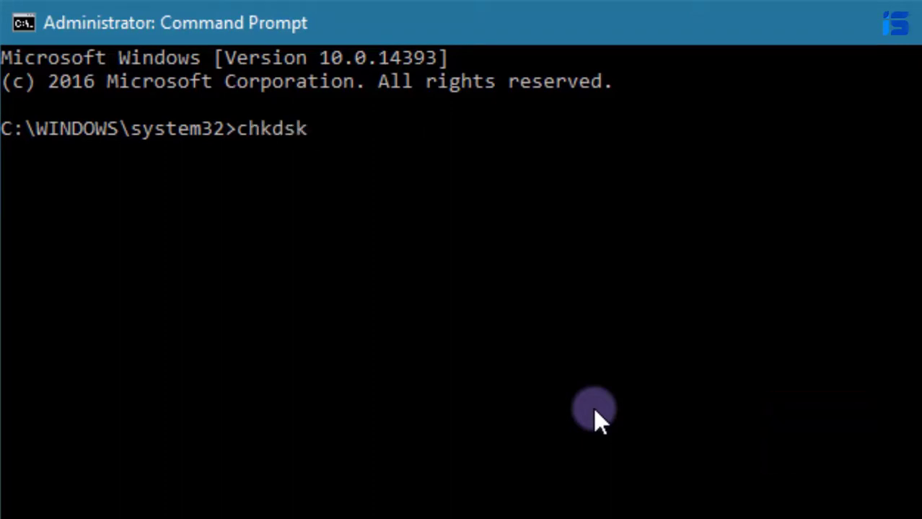
key("Return")
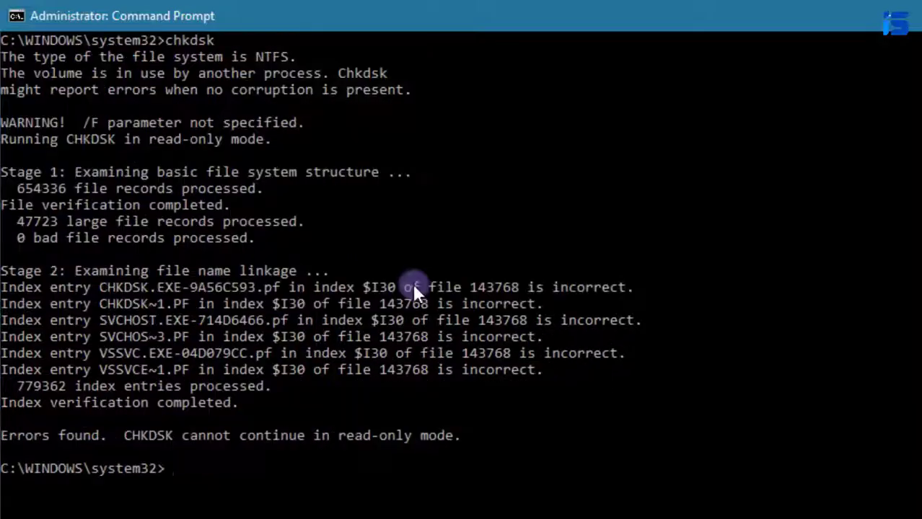
Scan the protected system files by running sfc /scannow and close Command Prompt when the scan is complete
scroll(413, 288, "down", 4)
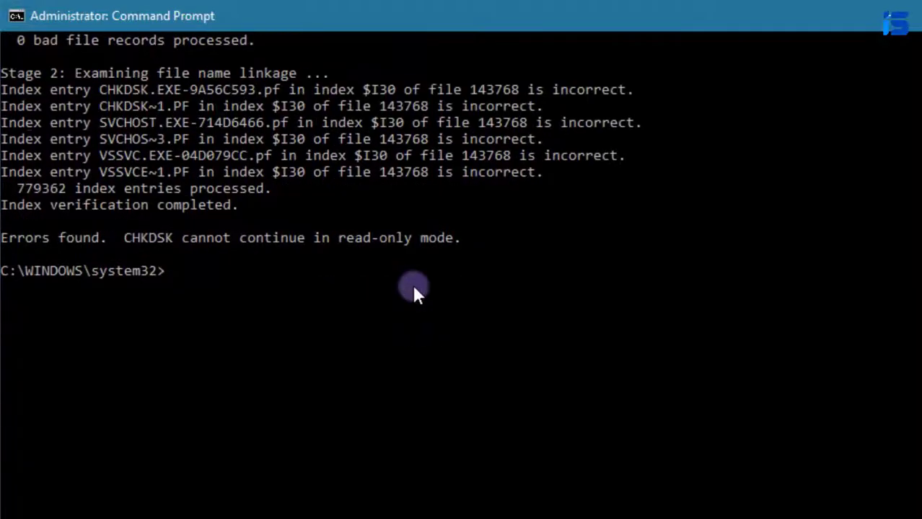
type("sfc")
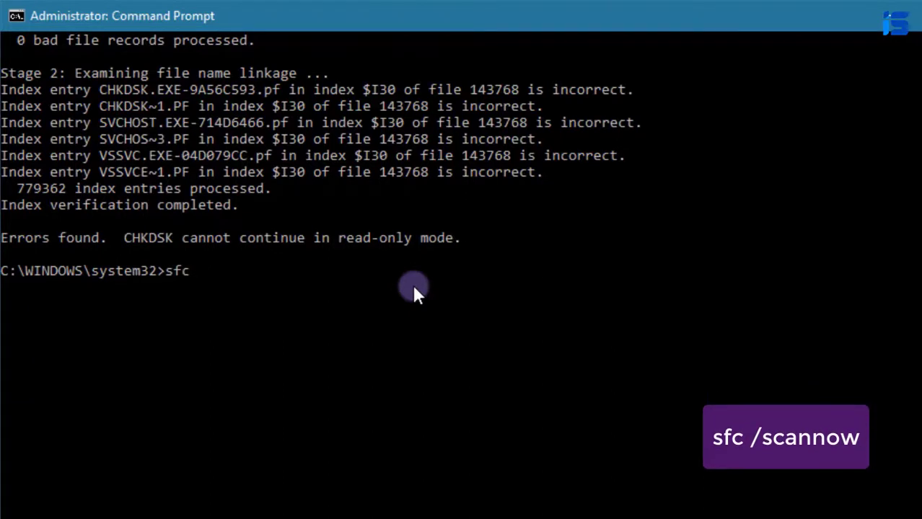
type(" /scan")
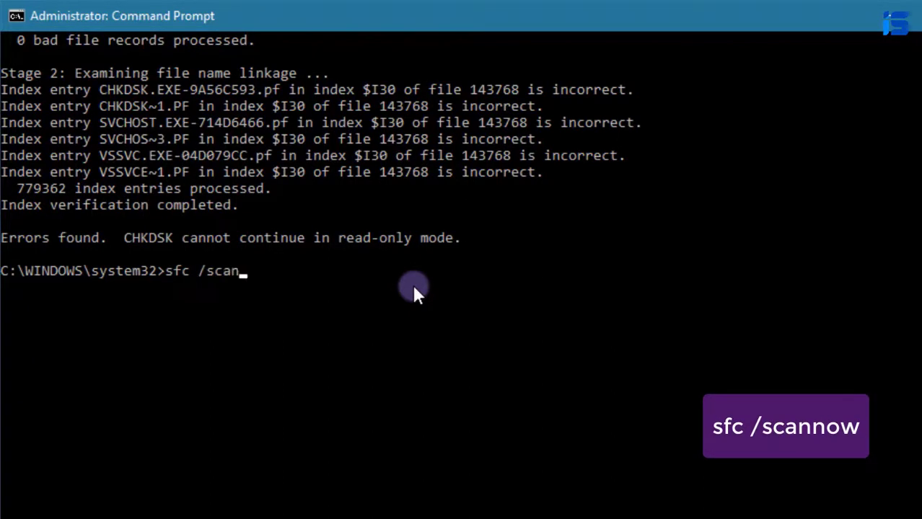
type("now")
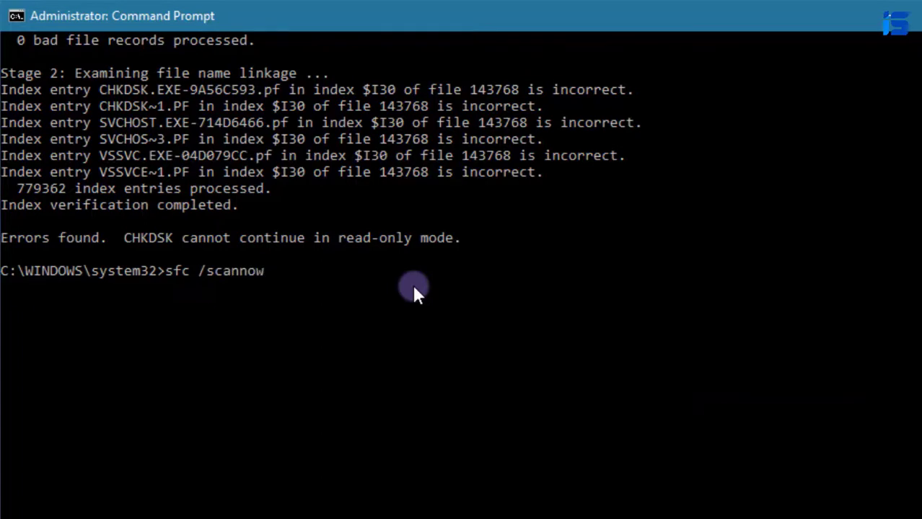
key("Return")
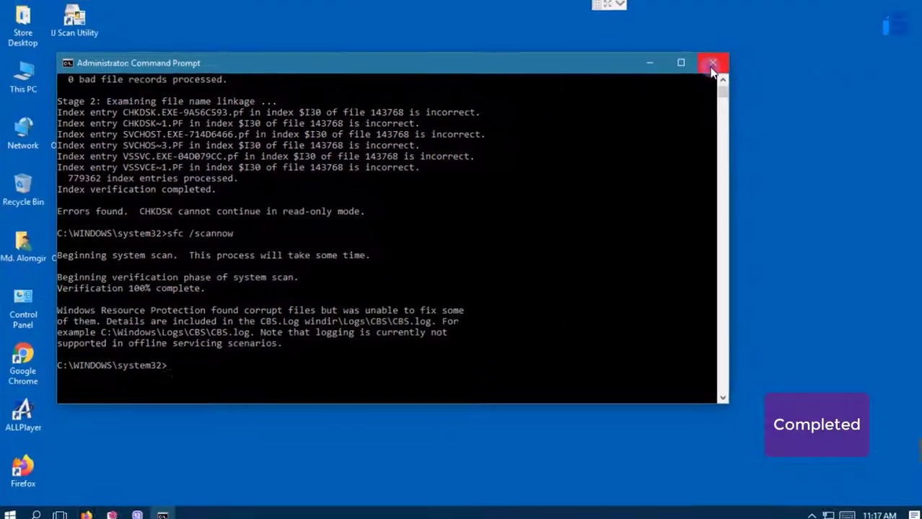
left_click(712, 65)
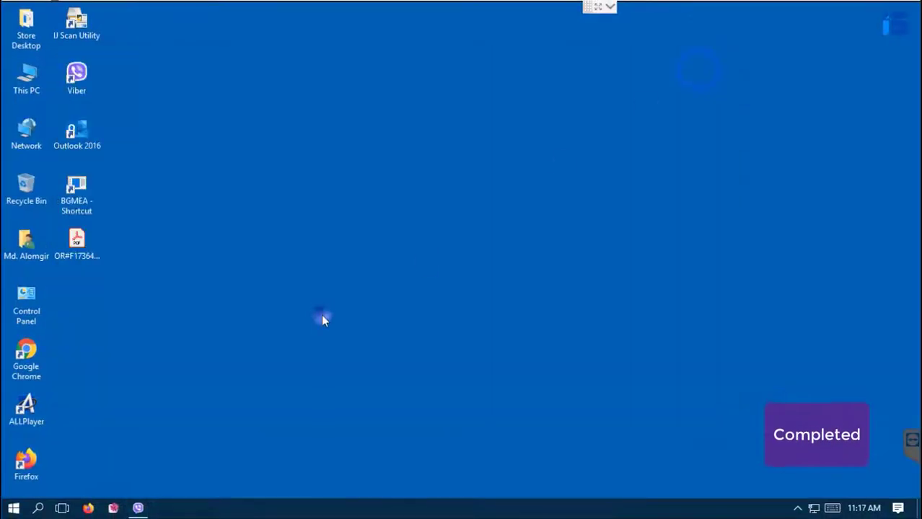
Refresh the desktop and open This PC
right_click(325, 317)
left_click(354, 355)
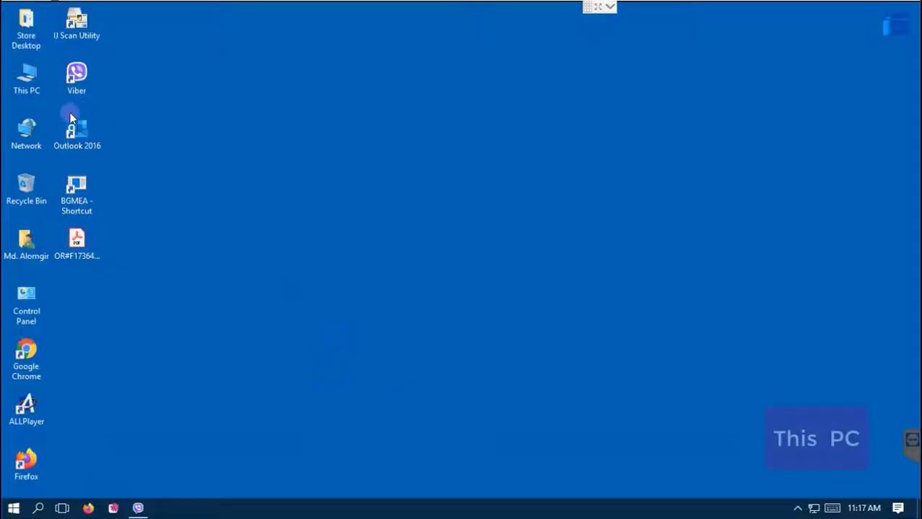
double_click(26, 80)
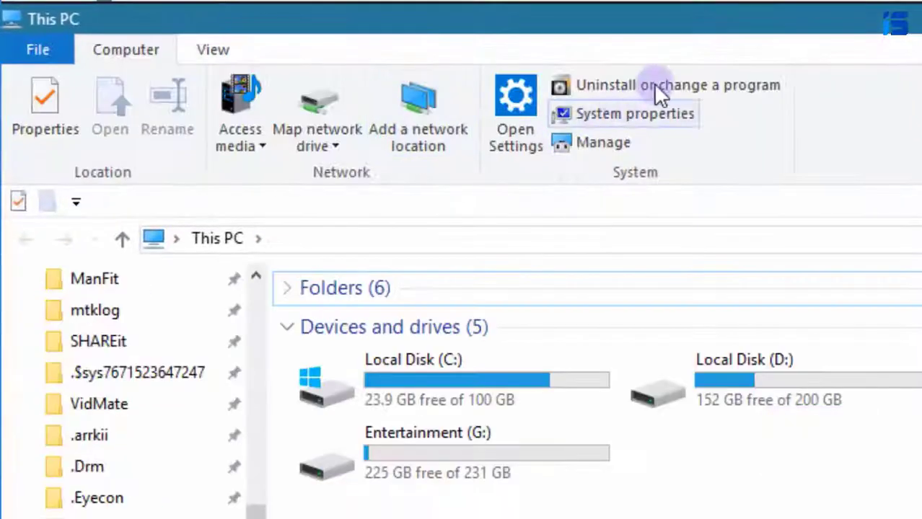
Open the list of installed programs from This PC and uninstall ALLPlayer Remote Control, confirming its complete removal
left_click(637, 88)
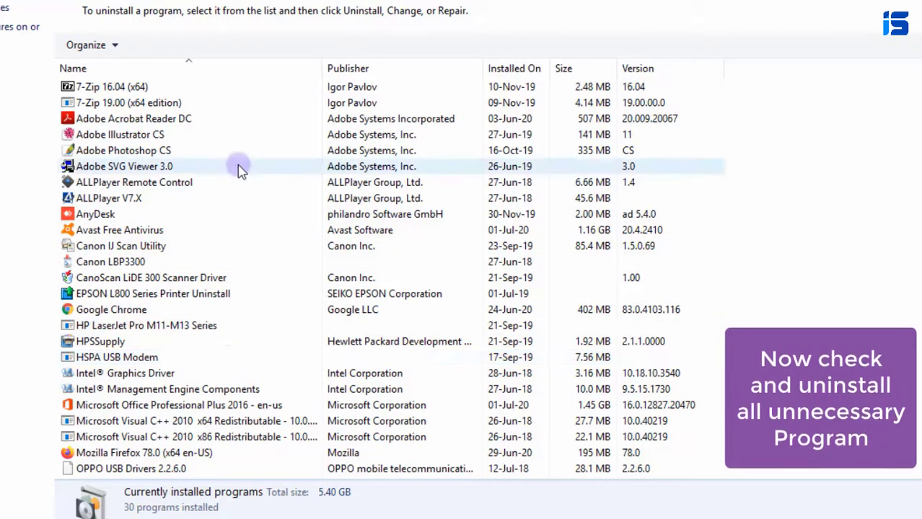
left_click(191, 202)
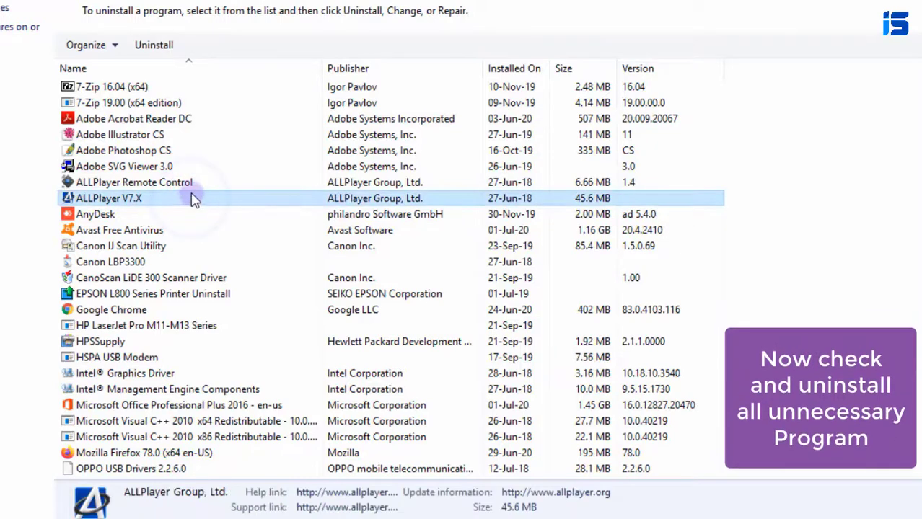
left_click(196, 184)
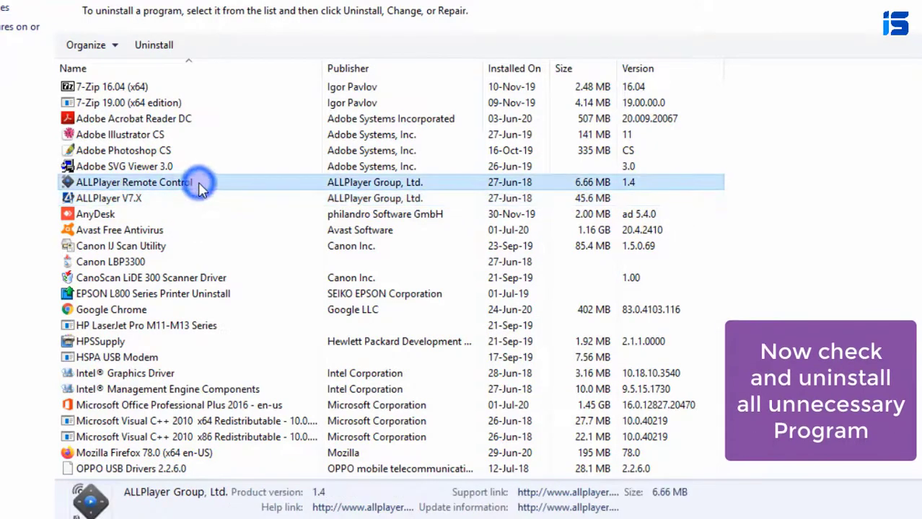
right_click(230, 186)
left_click(230, 196)
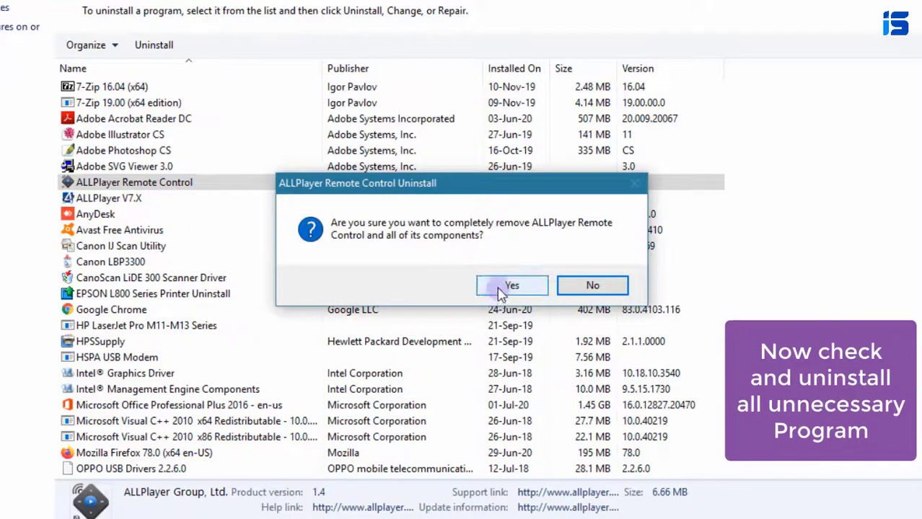
left_click(503, 285)
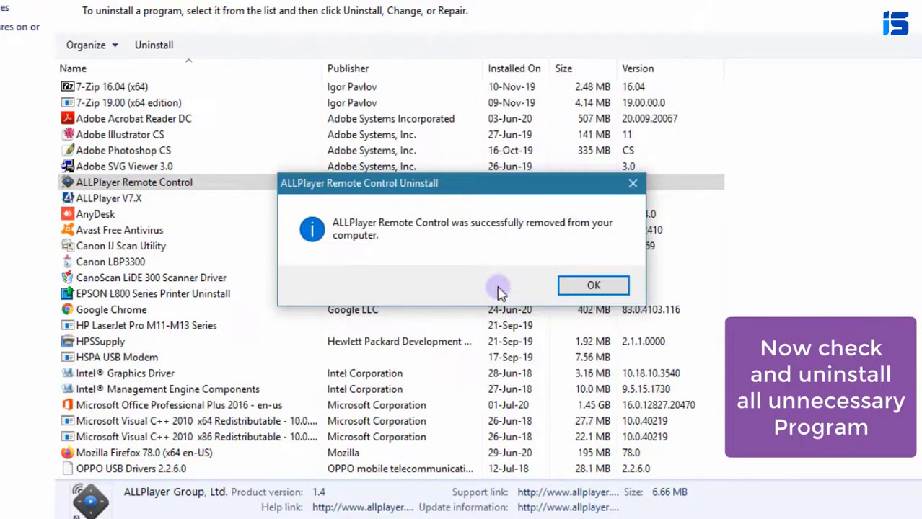
left_click(595, 285)
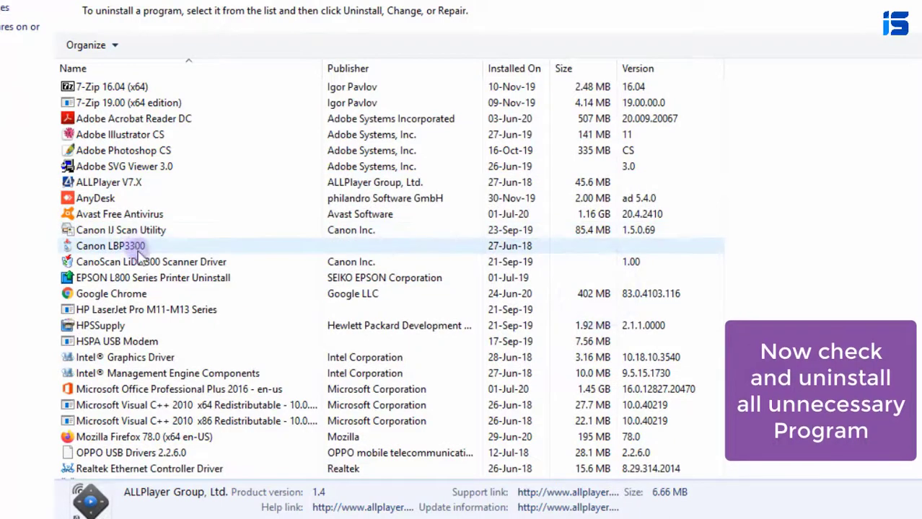
Look through the remaining installed programs, from the scanner and printer drivers down to TeamViewer, for unnecessary ones
left_click(144, 264)
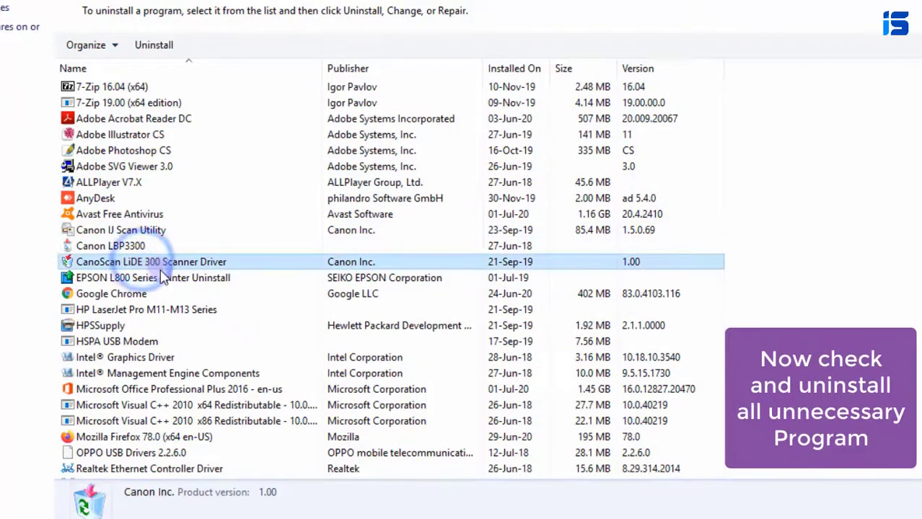
left_click(163, 281)
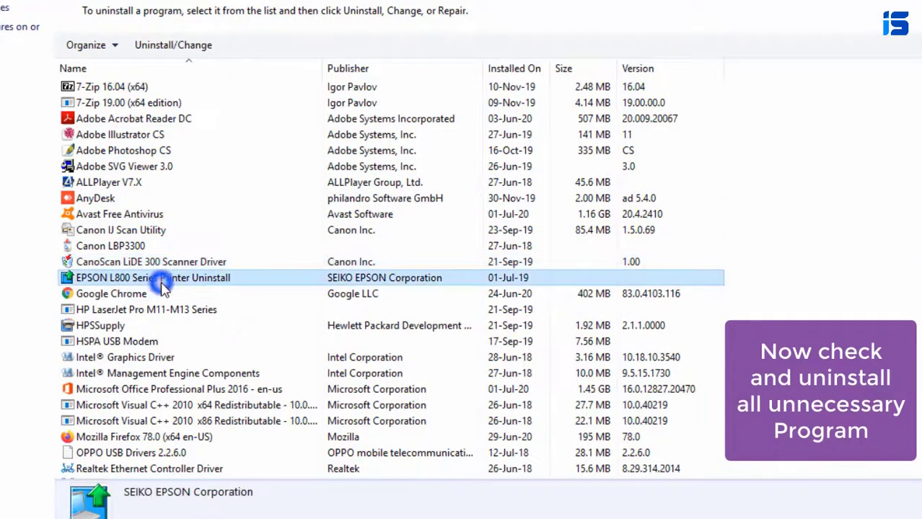
left_click(181, 309)
left_click(232, 344)
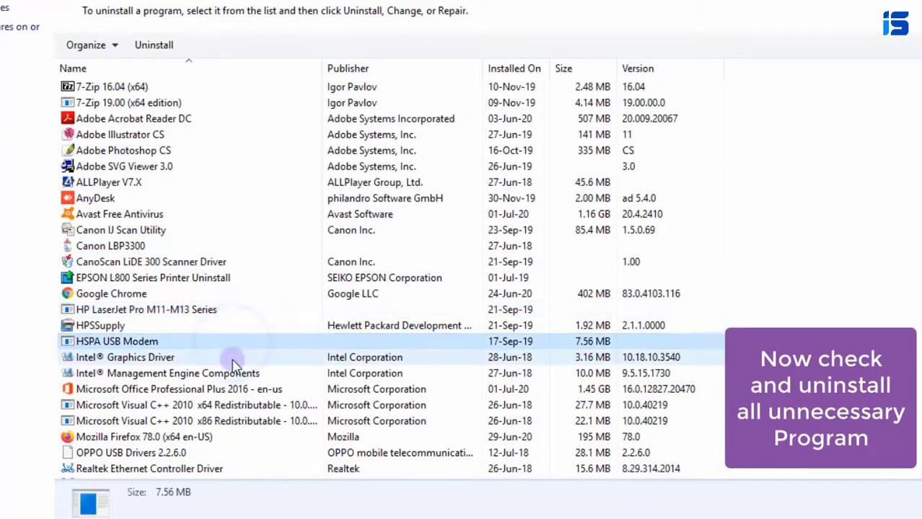
left_click(177, 453)
scroll(184, 450, "down", 2)
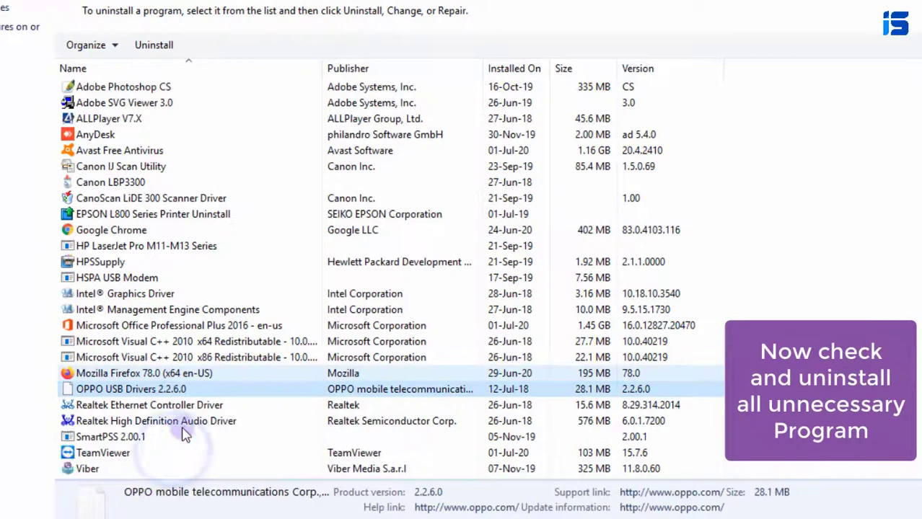
left_click(127, 438)
left_click(108, 454)
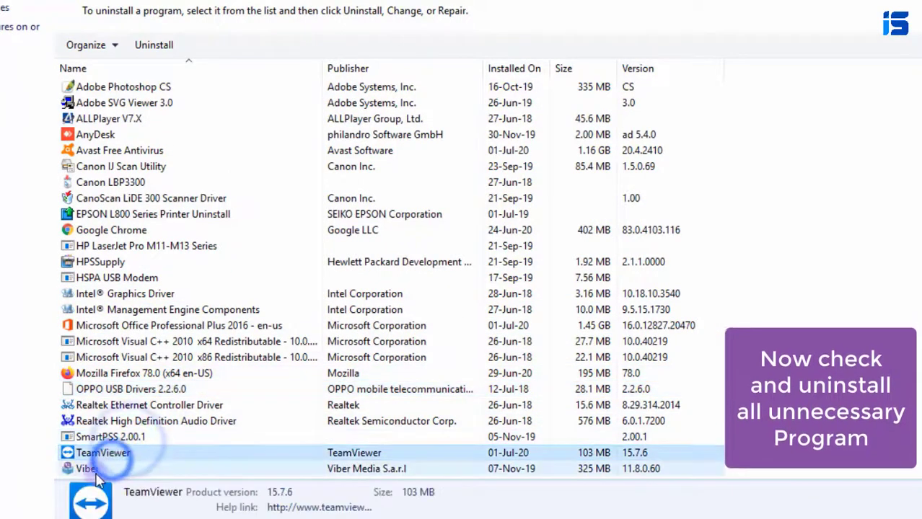
Uninstall Viber and confirm its removal in the Viber for Desktop setup
left_click(101, 470)
right_click(105, 476)
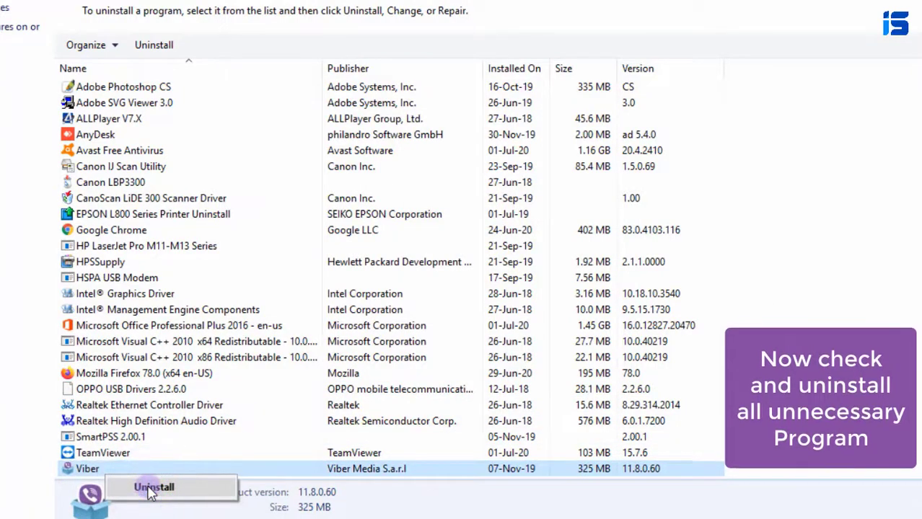
left_click(152, 489)
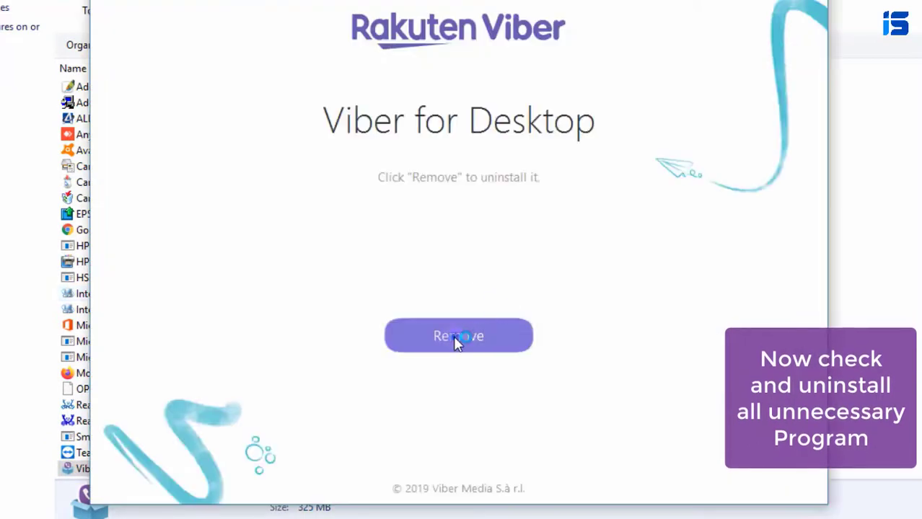
left_click(454, 336)
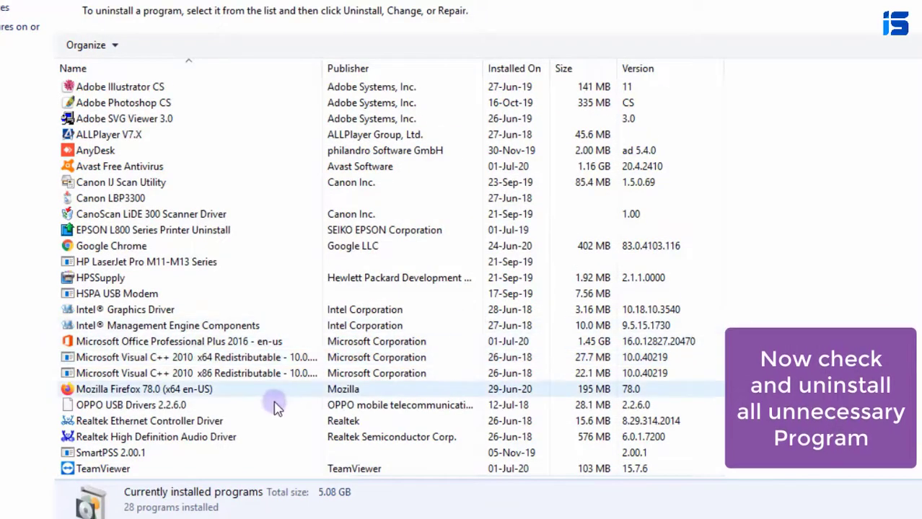
Uninstall OPPO USB Drivers 2.2.6.0 and acknowledge the completed removal
left_click(274, 406)
right_click(272, 404)
left_click(303, 416)
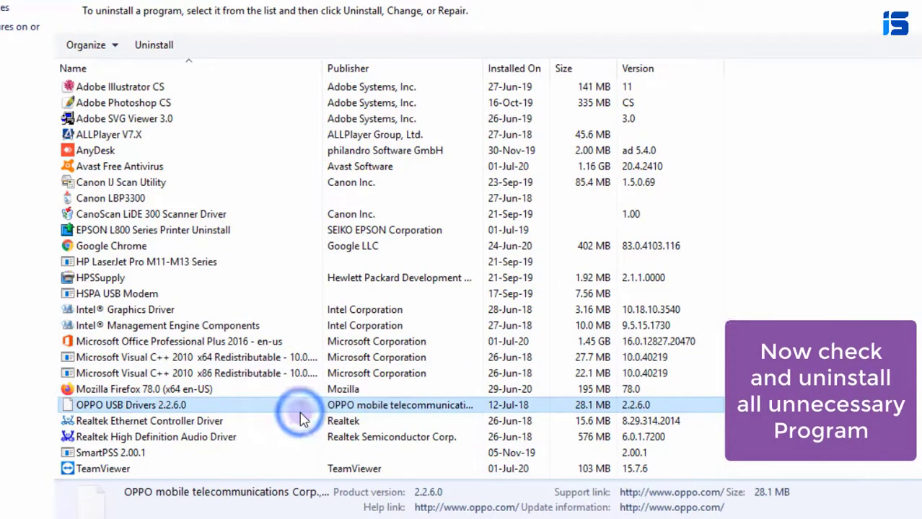
left_click(592, 286)
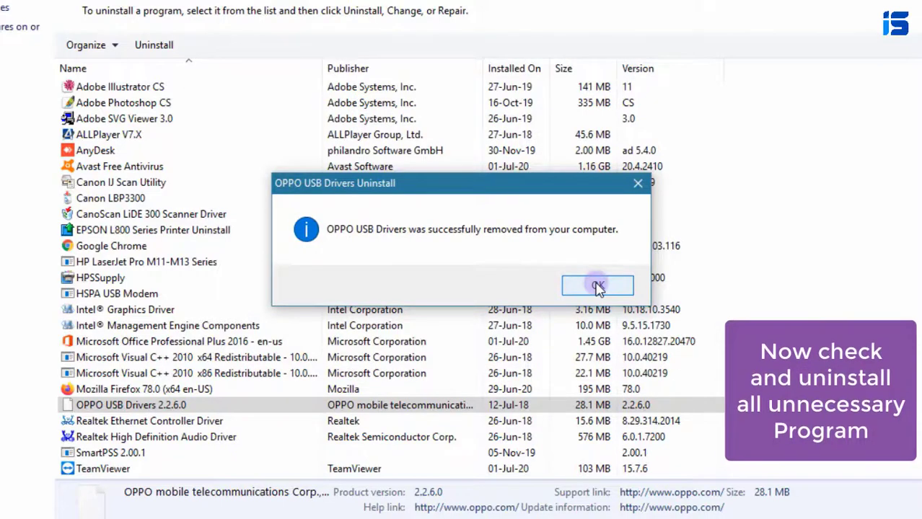
left_click(598, 287)
Uninstall HSPA USB Modem with all of its components and acknowledge the completed removal
left_click(185, 311)
right_click(186, 310)
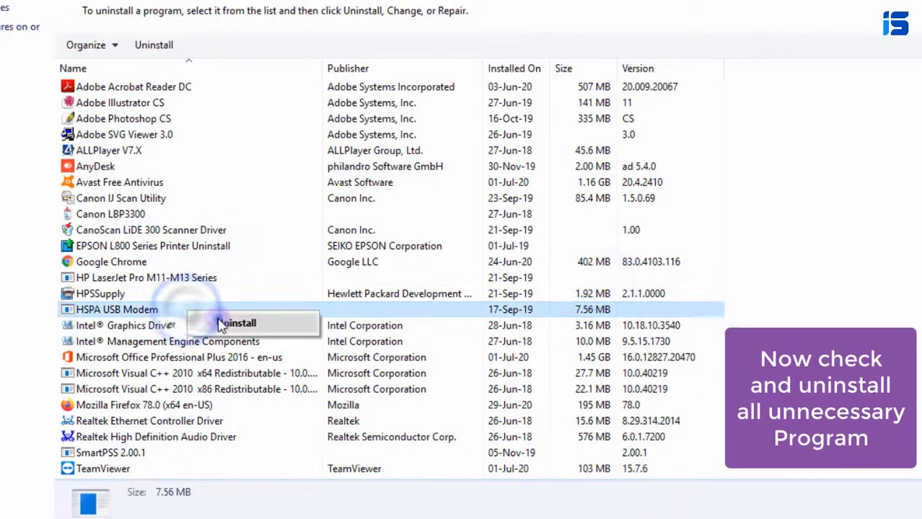
left_click(221, 323)
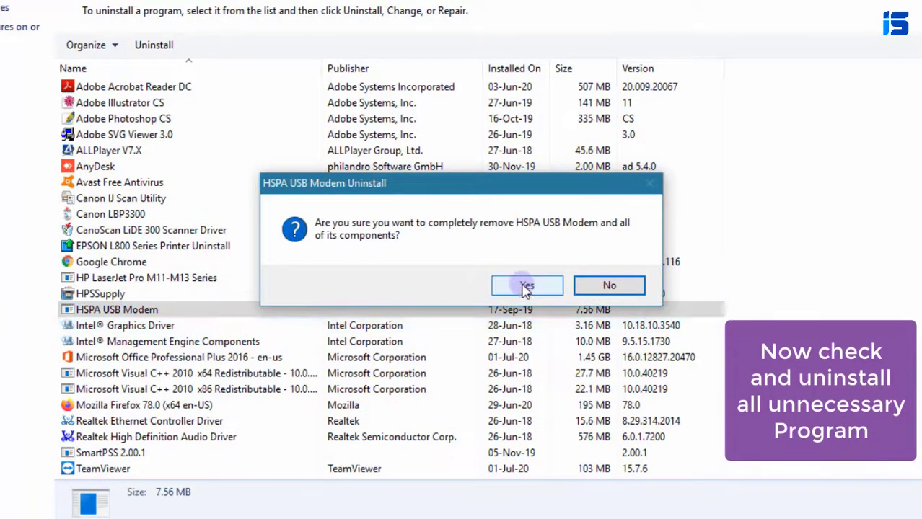
left_click(526, 286)
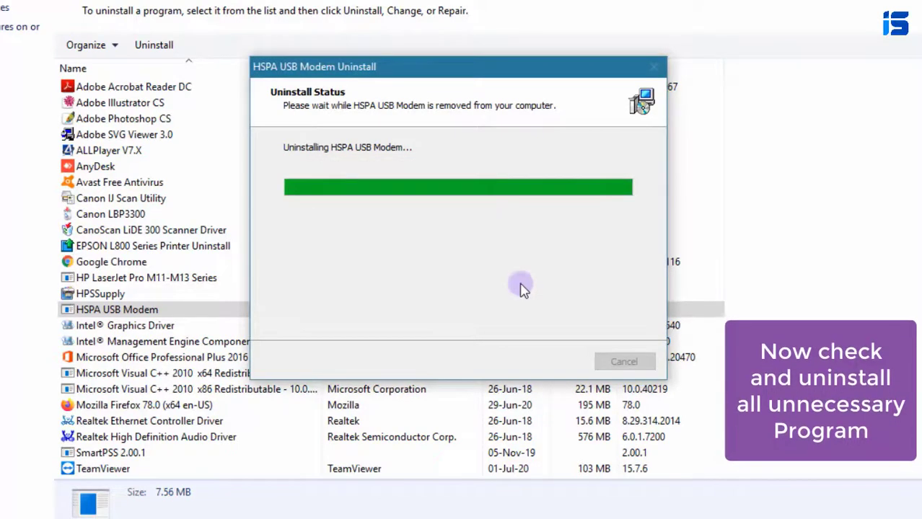
left_click(604, 287)
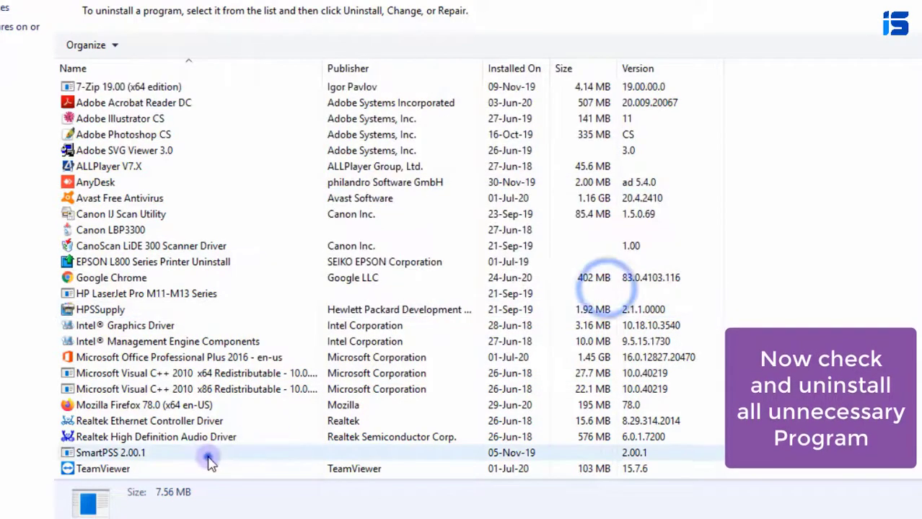
Uninstall SmartPSS 2.00.1 through its installer and close Programs and Features
right_click(210, 455)
left_click(268, 465)
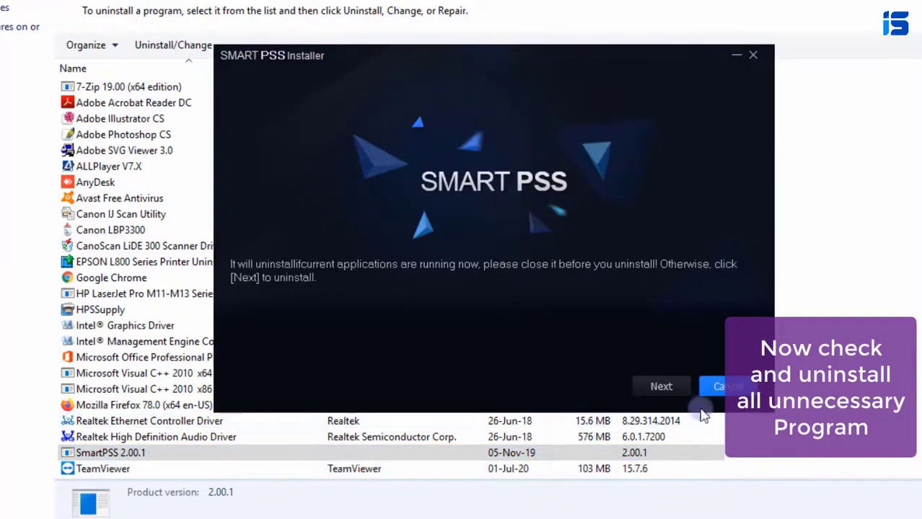
left_click(671, 388)
left_click(671, 389)
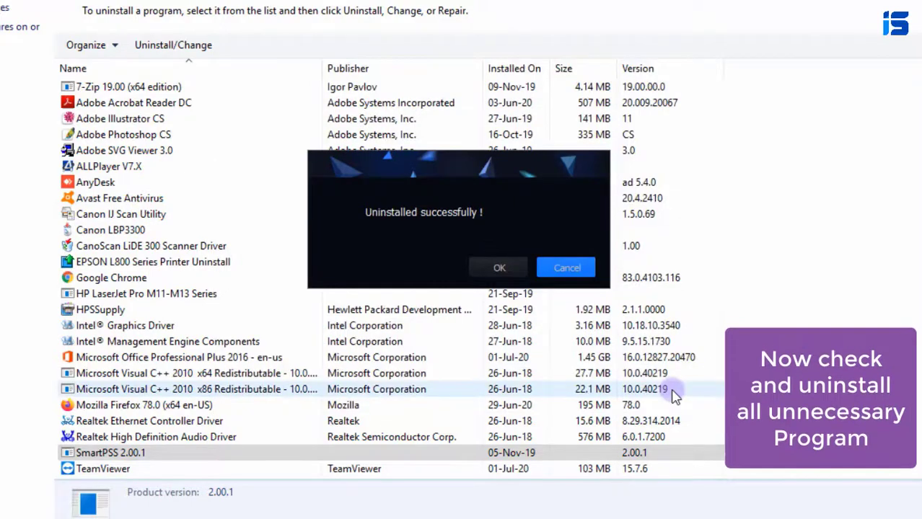
left_click(503, 266)
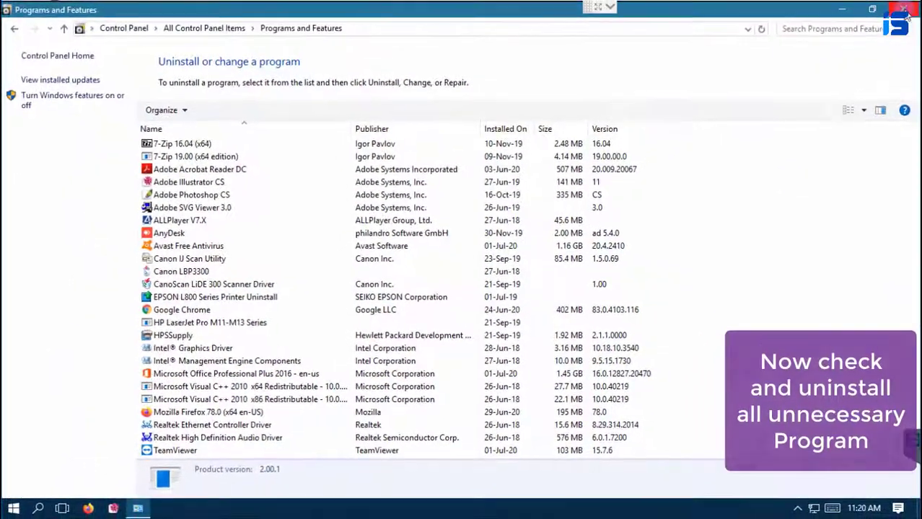
left_click(903, 9)
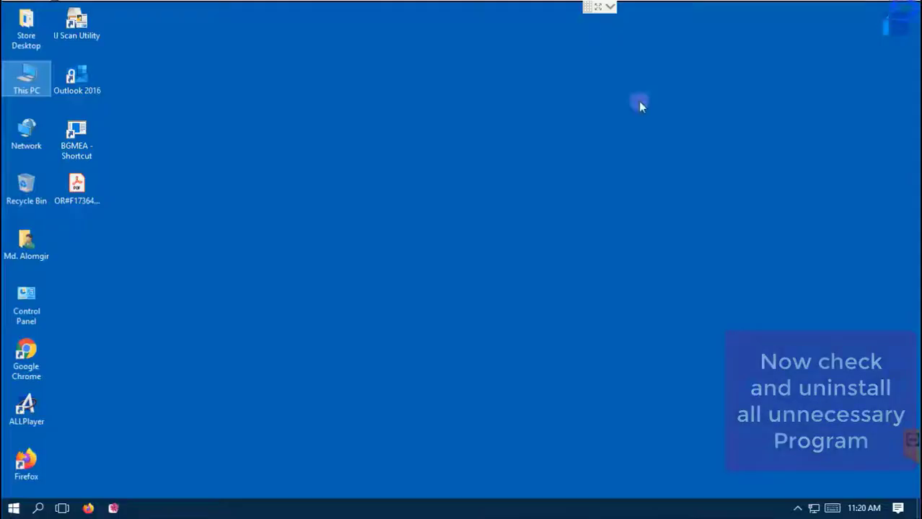
Refresh the desktop and restart the computer
right_click(459, 185)
left_click(504, 223)
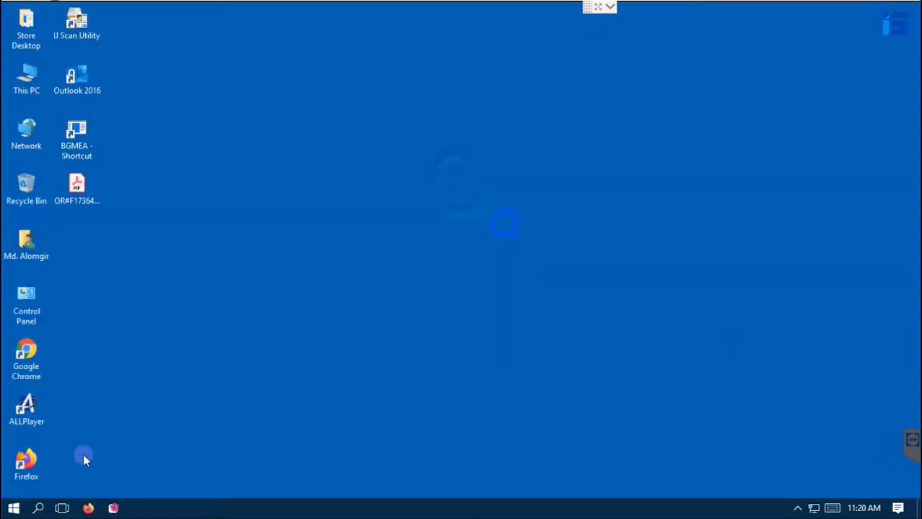
left_click(13, 508)
left_click(18, 482)
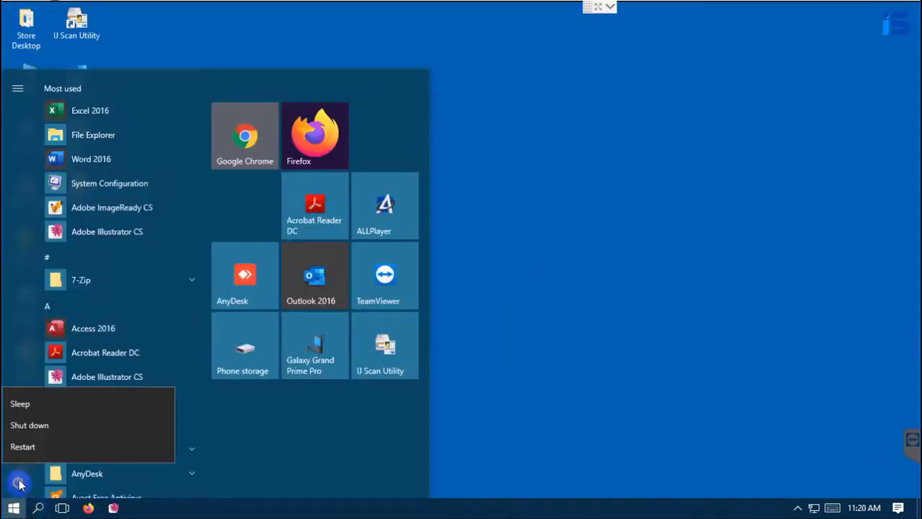
left_click(35, 446)
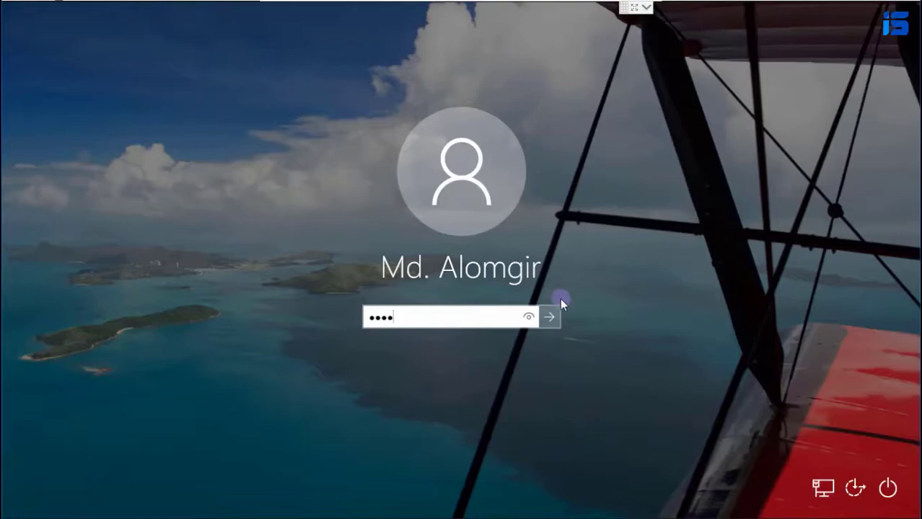
Sign in to Windows with the account password and refresh the desktop
left_click(549, 317)
right_click(560, 313)
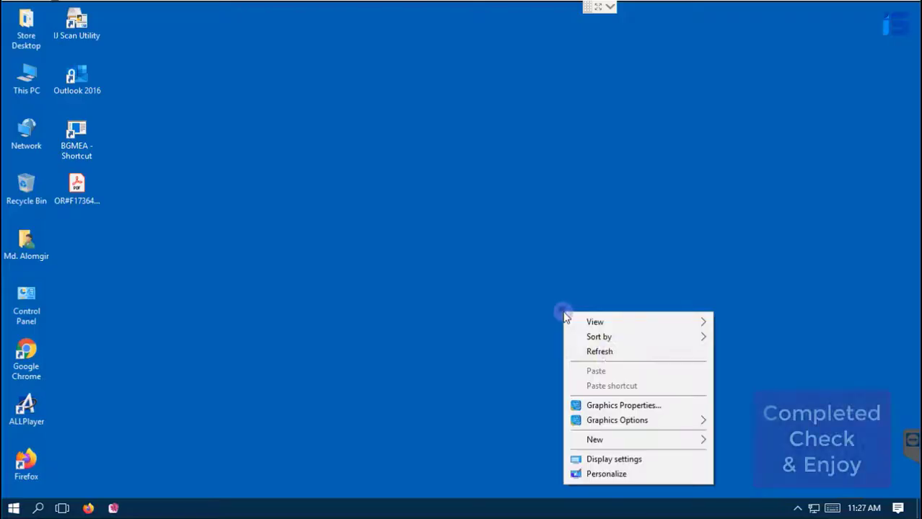
left_click(605, 352)
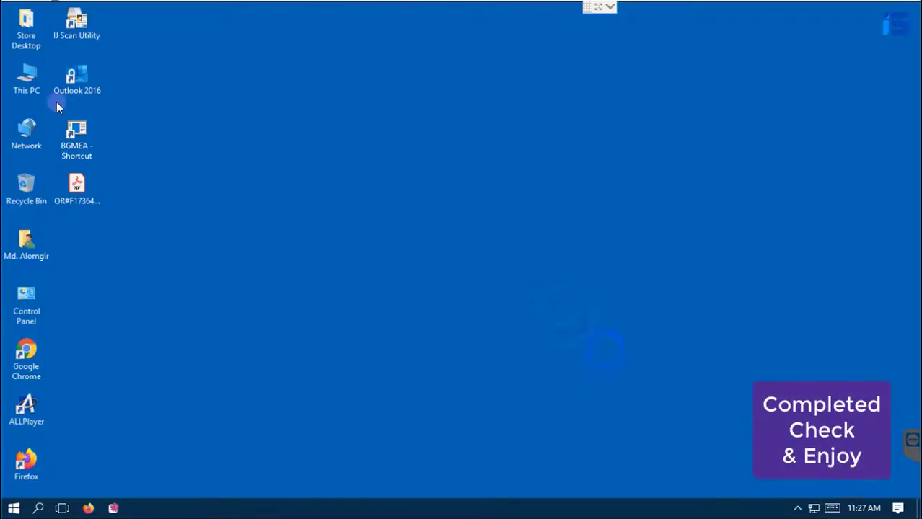
Open This PC to check how it responds, close it and refresh the desktop again
double_click(29, 77)
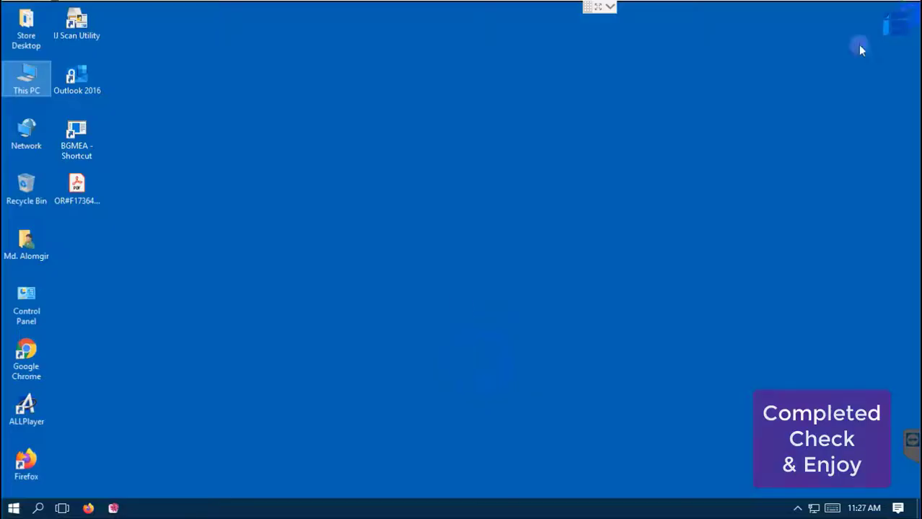
right_click(461, 304)
right_click(479, 339)
left_click(524, 203)
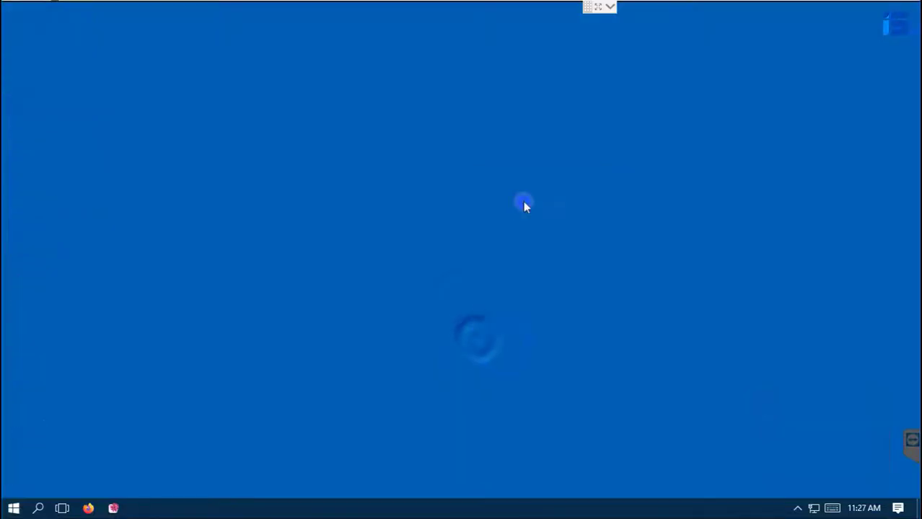